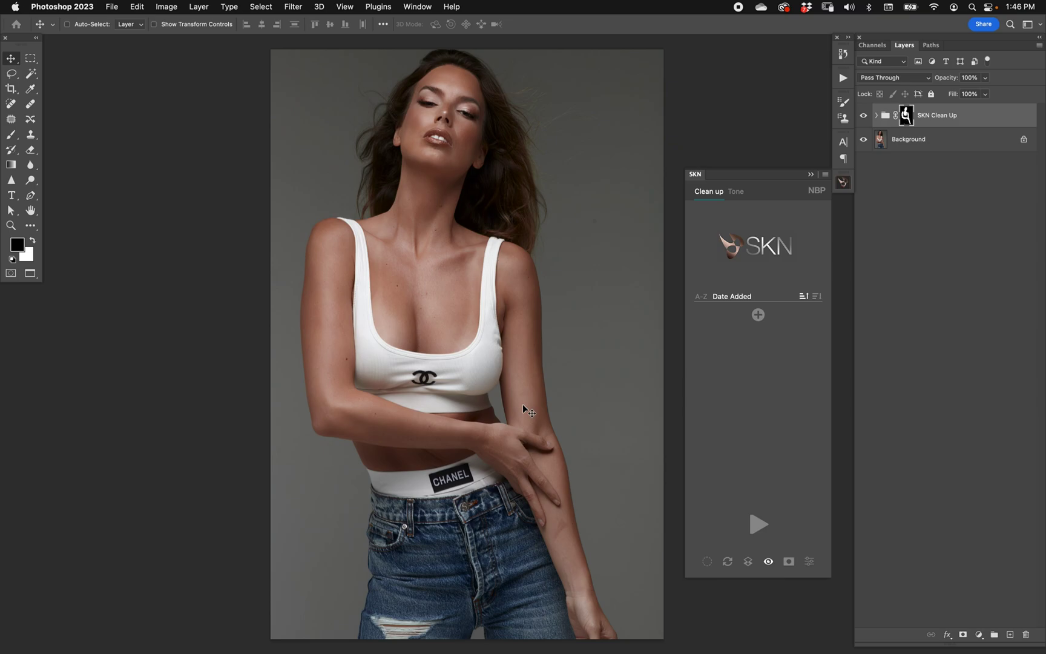
# Compare the portrait with and without SKN Clean Up, and inspect the group's layer mask.
pyautogui.click(864, 115)
pyautogui.click(863, 115)
pyautogui.keyDown('alt'); pyautogui.click(906, 120); pyautogui.keyUp('alt')
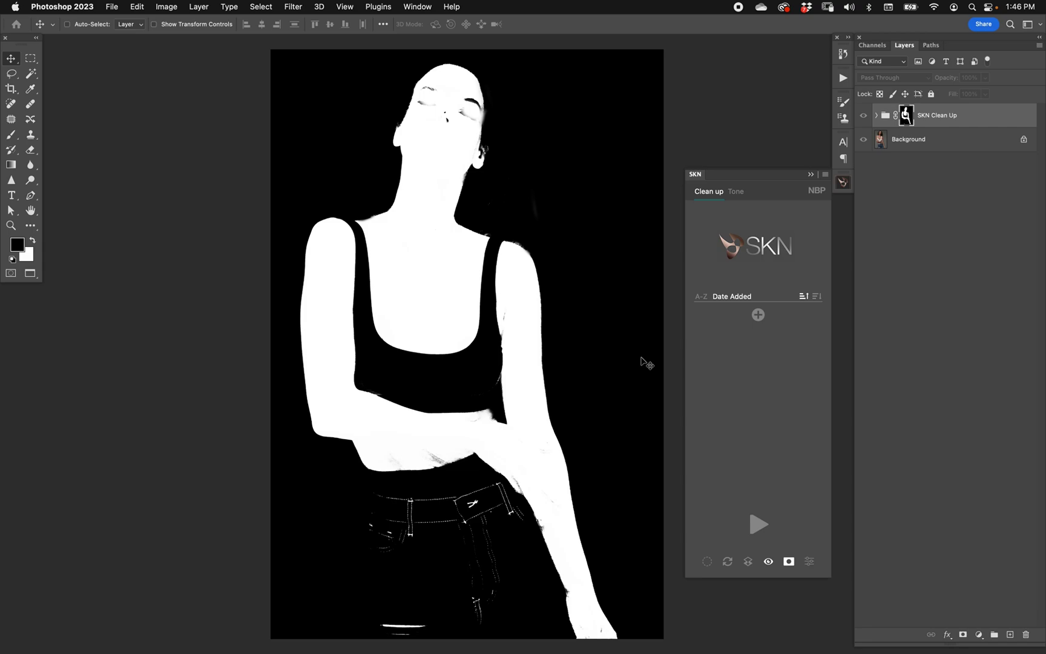
pyautogui.keyDown('alt'); pyautogui.click(906, 115); pyautogui.keyUp('alt')
# Paint black over the lips and teeth on the SKN Clean Up mask with the Brush tool.
pyautogui.press('b')
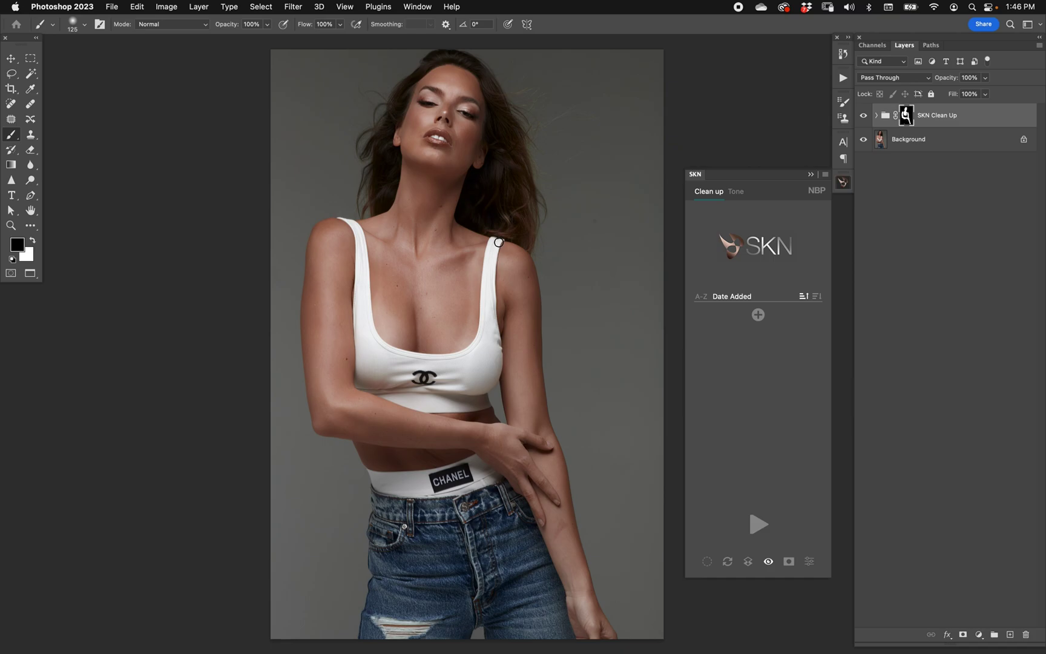
pyautogui.press('z')
pyautogui.press('b')
pyautogui.press('z')
pyautogui.press('b')
pyautogui.press('z')
pyautogui.press('b')
pyautogui.press('z')
pyautogui.press('b')
pyautogui.press('z')
pyautogui.moveTo(444, 127)
pyautogui.mouseDown()
pyautogui.moveTo(466, 177)
pyautogui.moveTo(450, 287)
pyautogui.moveTo(387, 399)
pyautogui.moveTo(437, 399)
pyautogui.mouseUp()
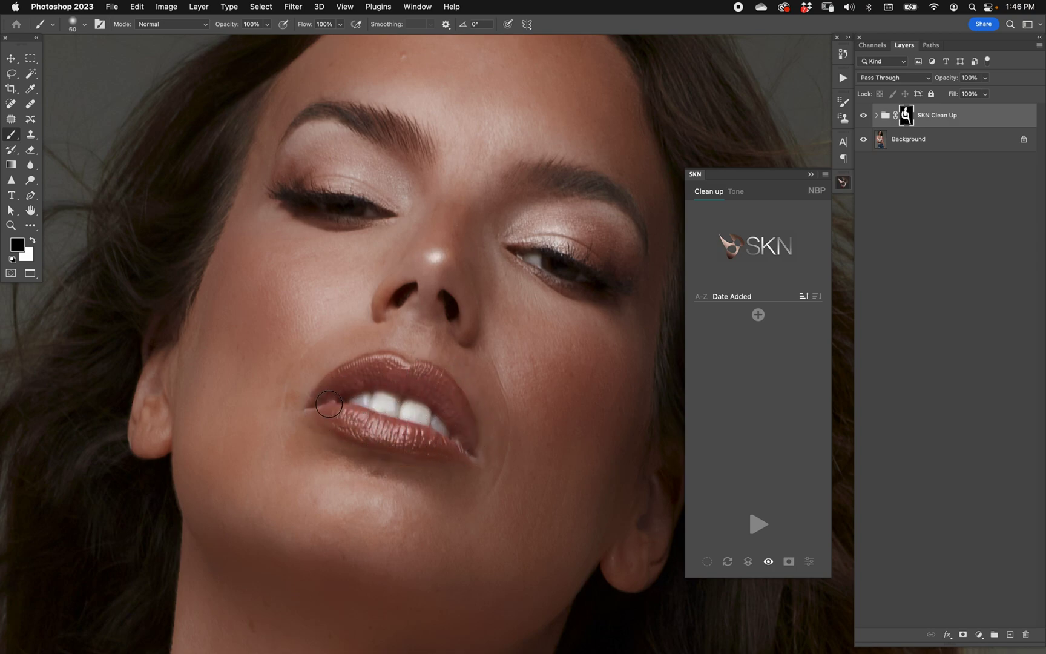
pyautogui.moveTo(458, 421); pyautogui.dragTo(472, 421)
# Display the SKN Clean Up mask alone, paint the nostril areas white, and return to the image.
pyautogui.keyDown('alt'); pyautogui.click(906, 116); pyautogui.keyUp('alt')
pyautogui.press('x')
pyautogui.moveTo(442, 331)
pyautogui.mouseDown()
pyautogui.moveTo(462, 338)
pyautogui.moveTo(436, 331)
pyautogui.moveTo(434, 299)
pyautogui.moveTo(460, 322)
pyautogui.mouseUp()
pyautogui.press('[')
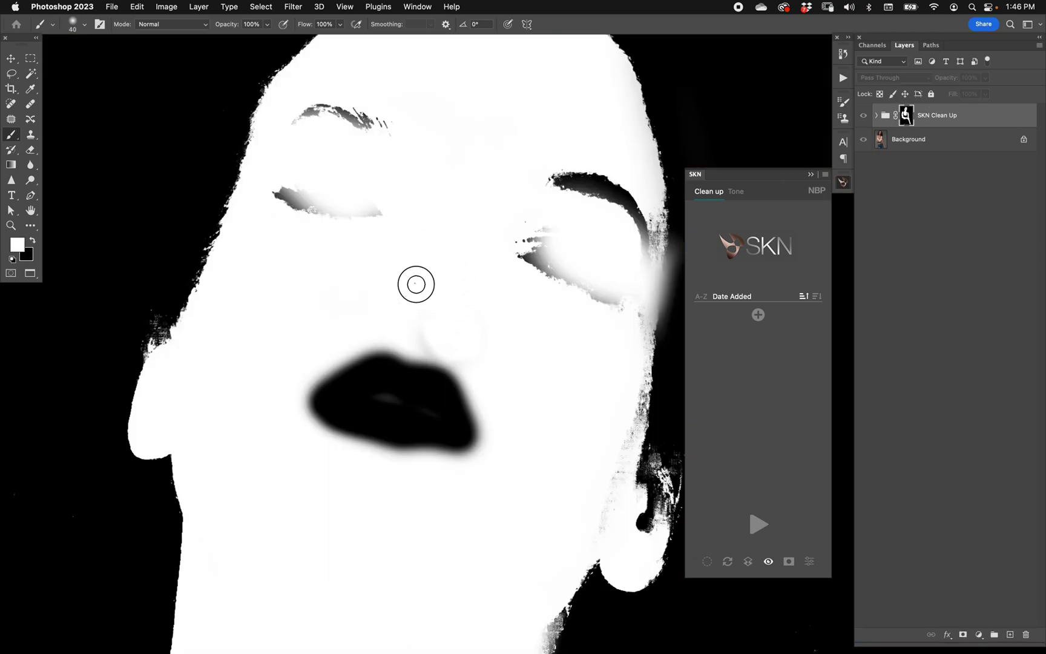
pyautogui.keyDown('alt'); pyautogui.click(906, 116); pyautogui.keyUp('alt')
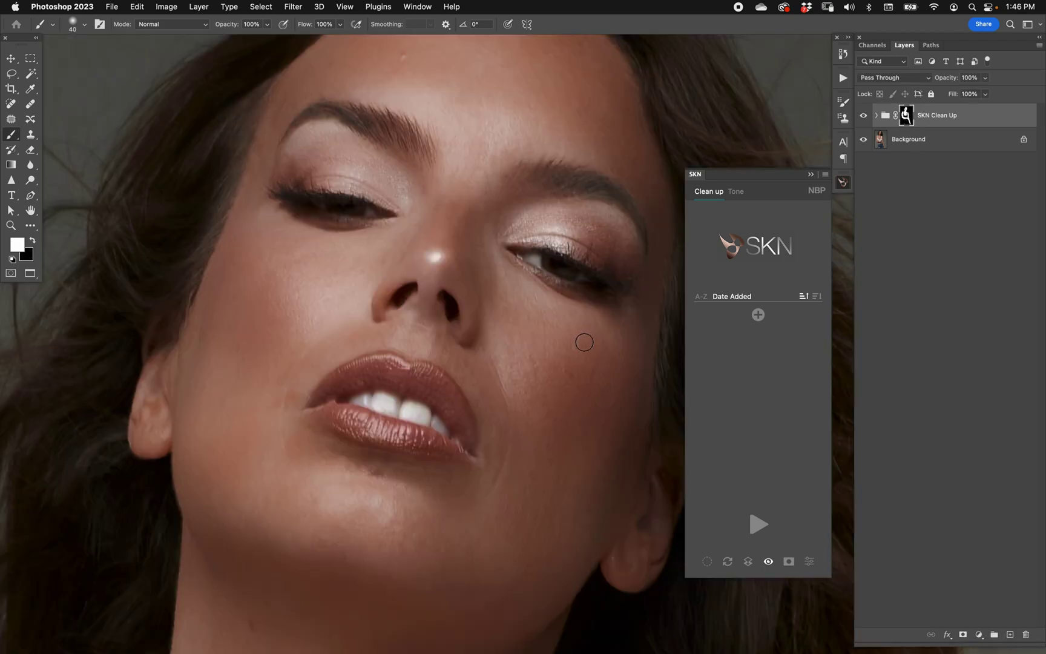
# Set the brush to black at size 90, and return to the whole image with the Move tool active.
pyautogui.press('x')
pyautogui.press(']')
pyautogui.press(']')
pyautogui.press(']')
pyautogui.press(']')
pyautogui.press(']')
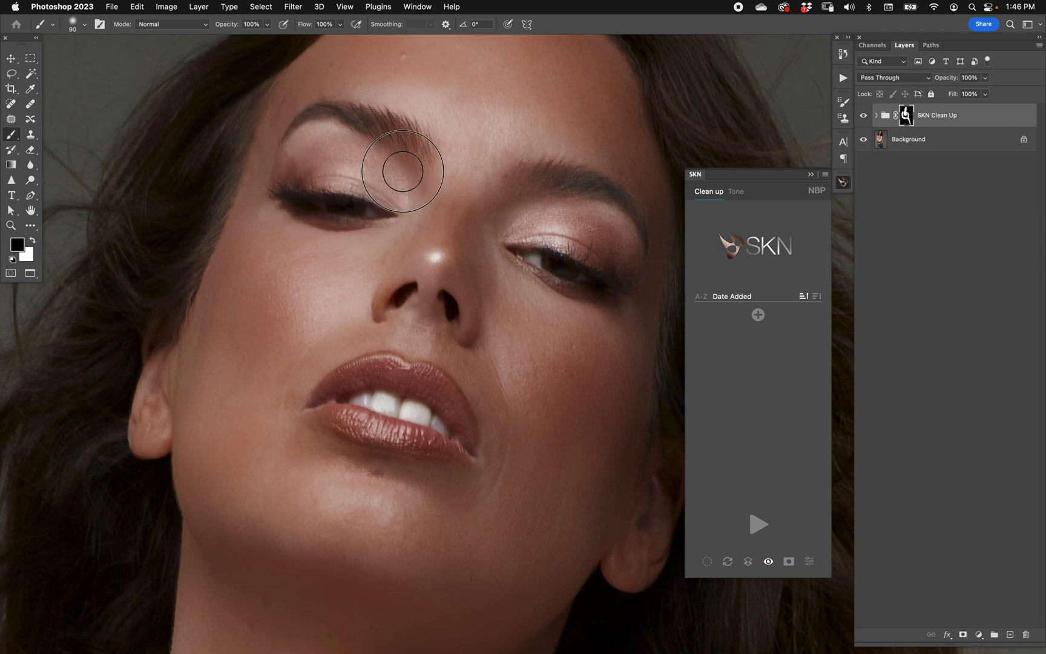
pyautogui.press('super+0')
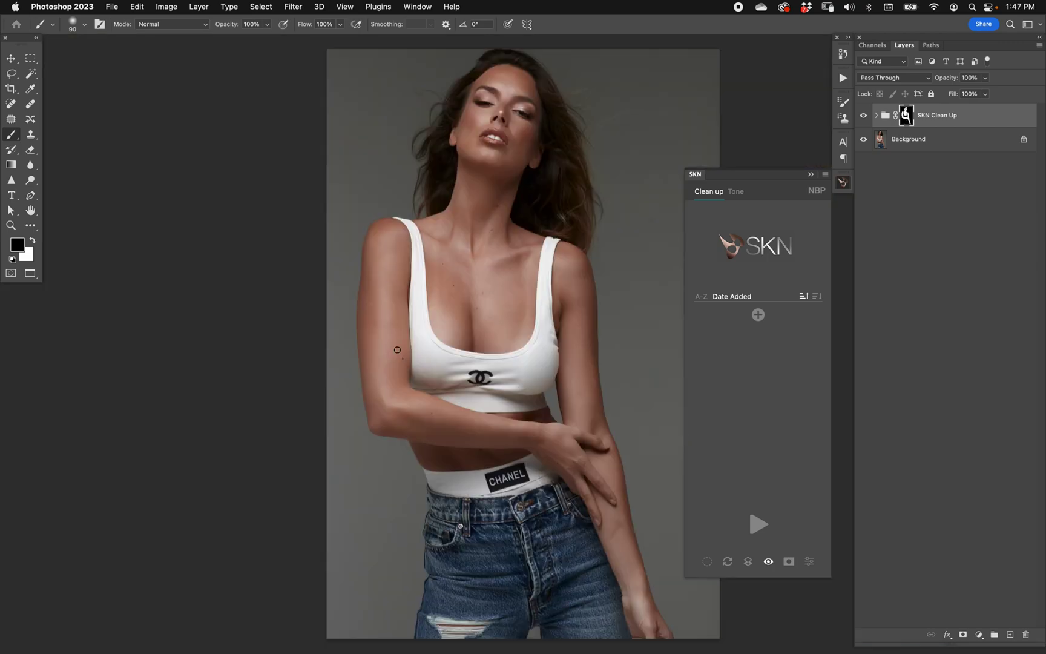
pyautogui.press('v')
pyautogui.hscroll(3, 478, 330)
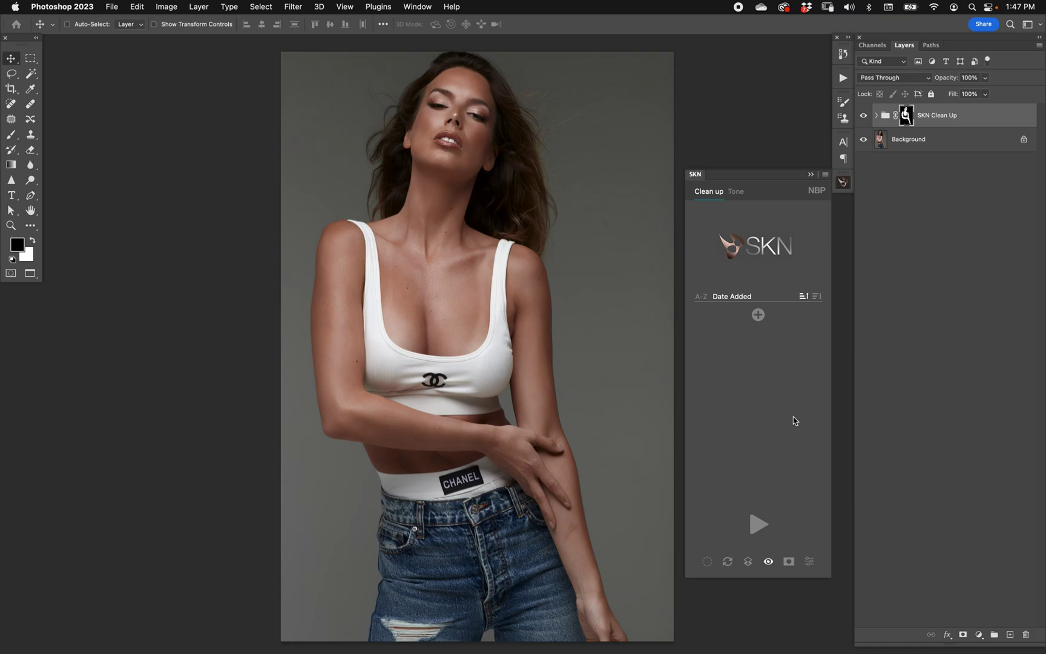
# Run the SKN Tone setup to add the SKN Tone group and display its Tone settings.
pyautogui.click(737, 192)
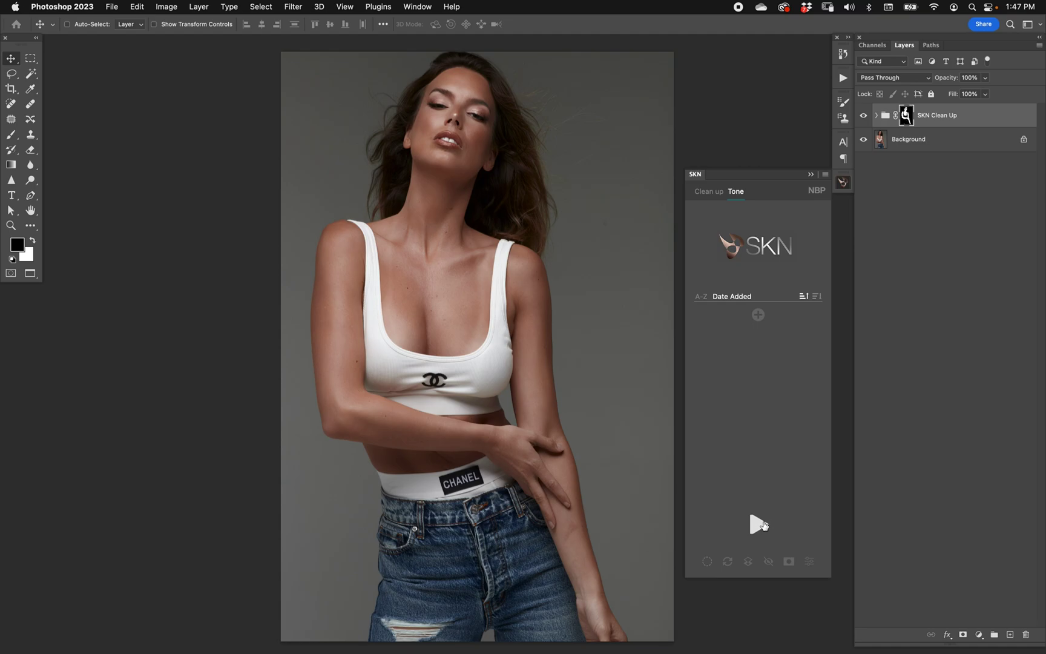
pyautogui.click(760, 526)
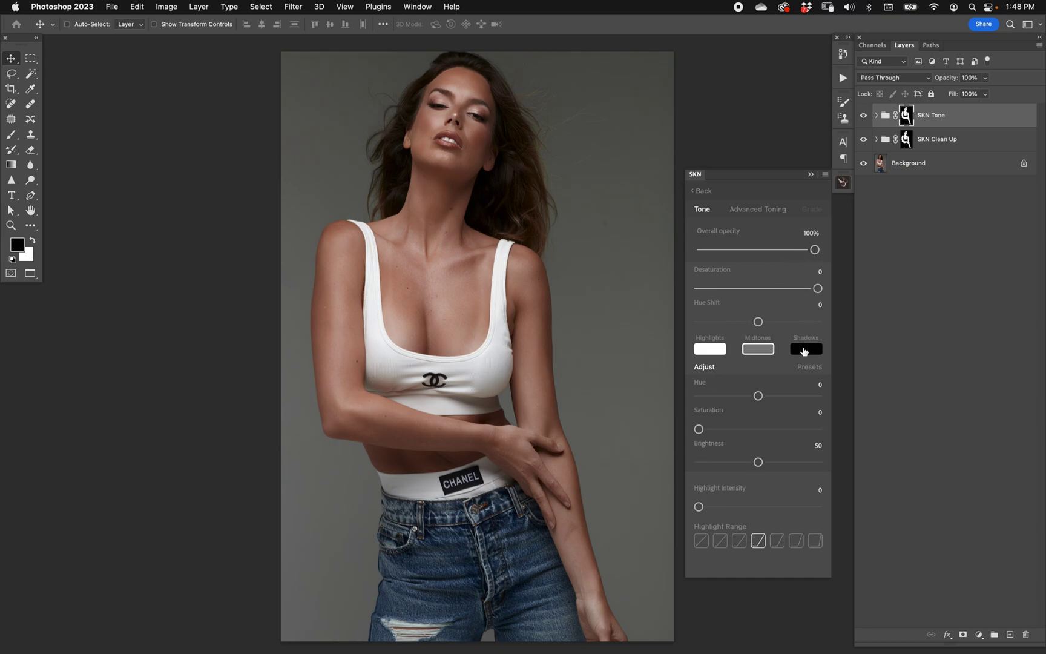
pyautogui.click(826, 209)
pyautogui.click(702, 209)
# Try lowering the tone's overall opacity and saturation, restoring opacity to 100% and desaturation to 0.
pyautogui.moveTo(815, 249); pyautogui.dragTo(769, 250)
pyautogui.moveTo(770, 249); pyautogui.dragTo(848, 254)
pyautogui.moveTo(817, 288); pyautogui.dragTo(714, 288)
pyautogui.moveTo(716, 289); pyautogui.dragTo(839, 289)
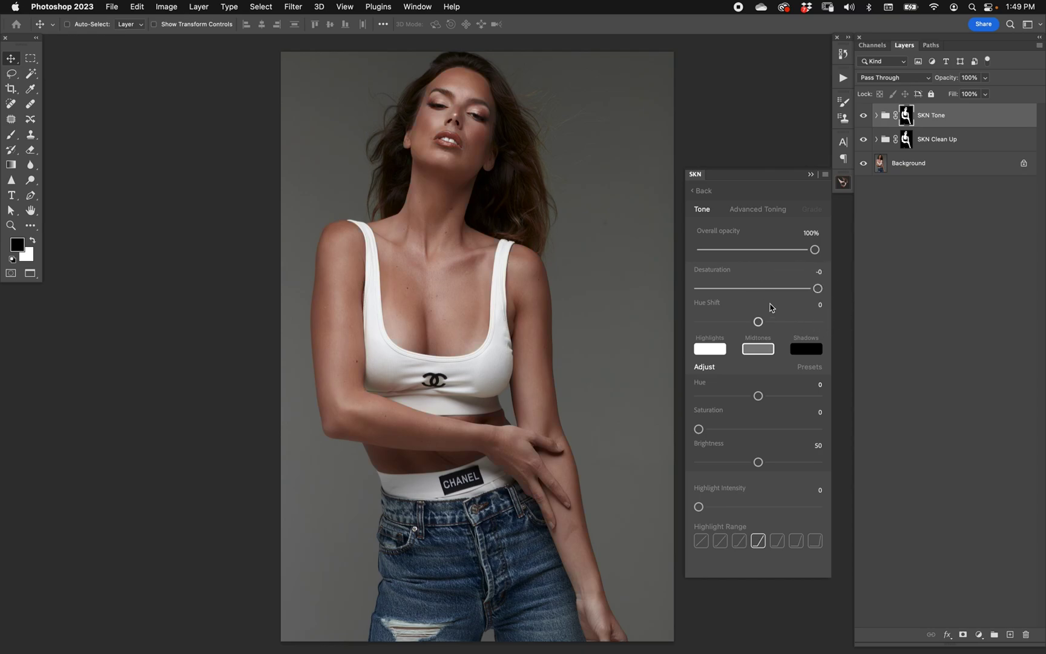
# Try skin hue shifts of 11, 30 and -30, and return the hue shift to 0.
pyautogui.moveTo(757, 321); pyautogui.dragTo(780, 322)
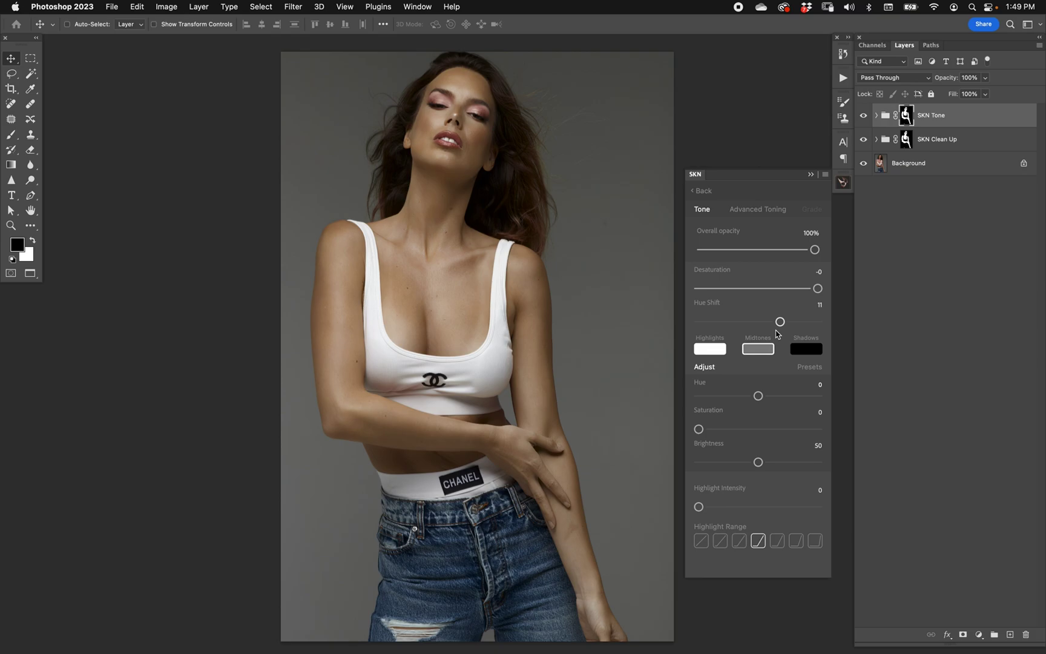
pyautogui.moveTo(779, 322); pyautogui.dragTo(861, 332)
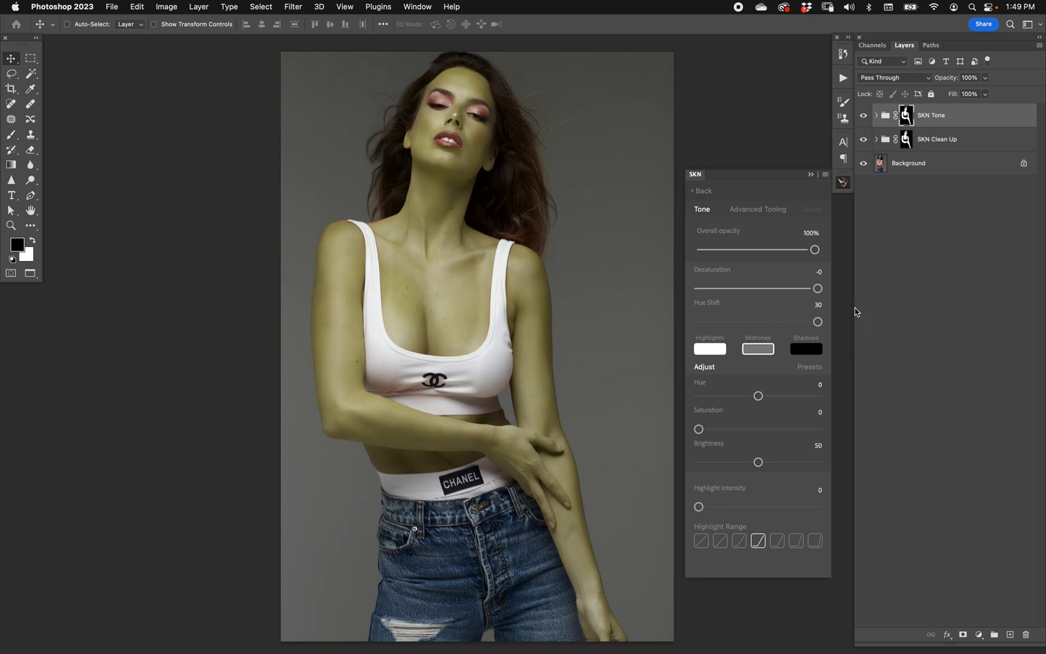
pyautogui.moveTo(819, 322); pyautogui.dragTo(697, 322)
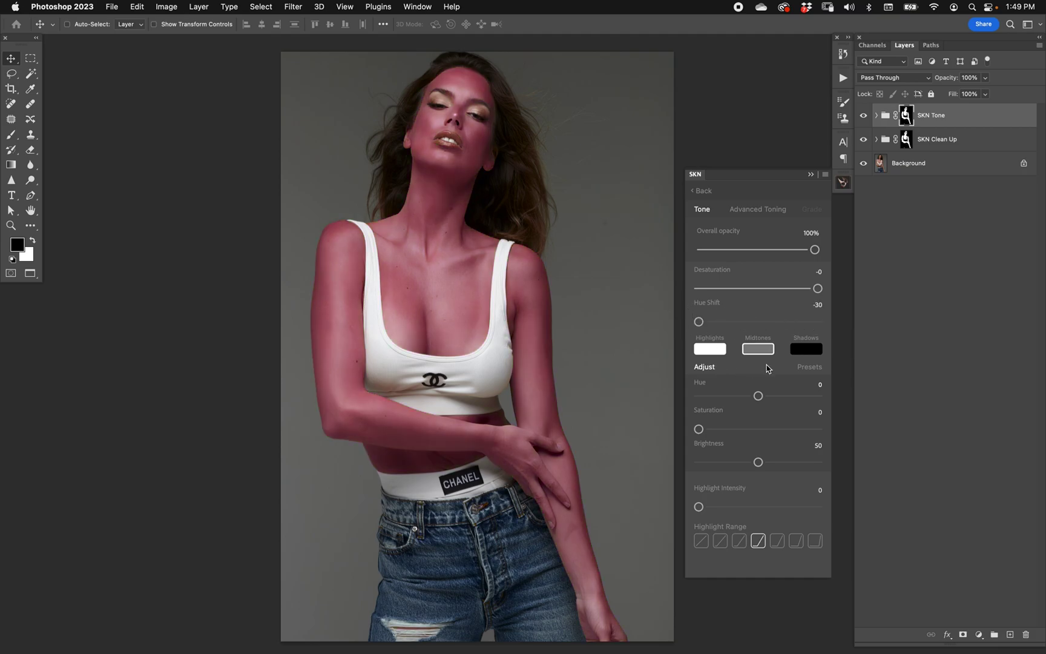
pyautogui.moveTo(699, 321); pyautogui.dragTo(746, 318)
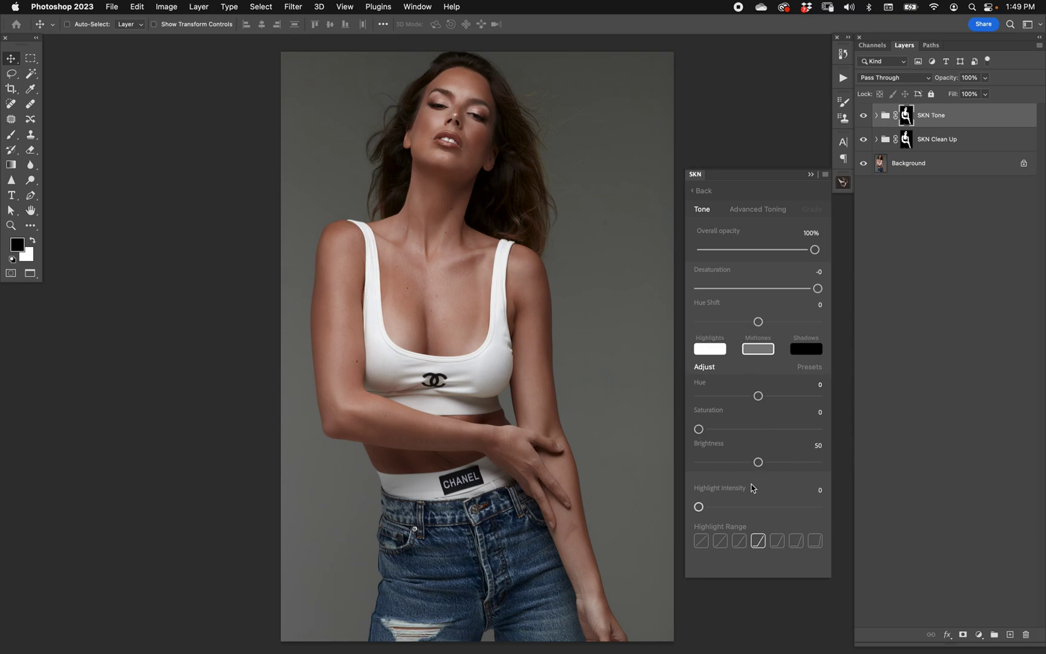
# Review the adjustment settings of the highlights, midtones and shadows one after another.
pyautogui.click(726, 349)
pyautogui.click(764, 349)
pyautogui.click(811, 351)
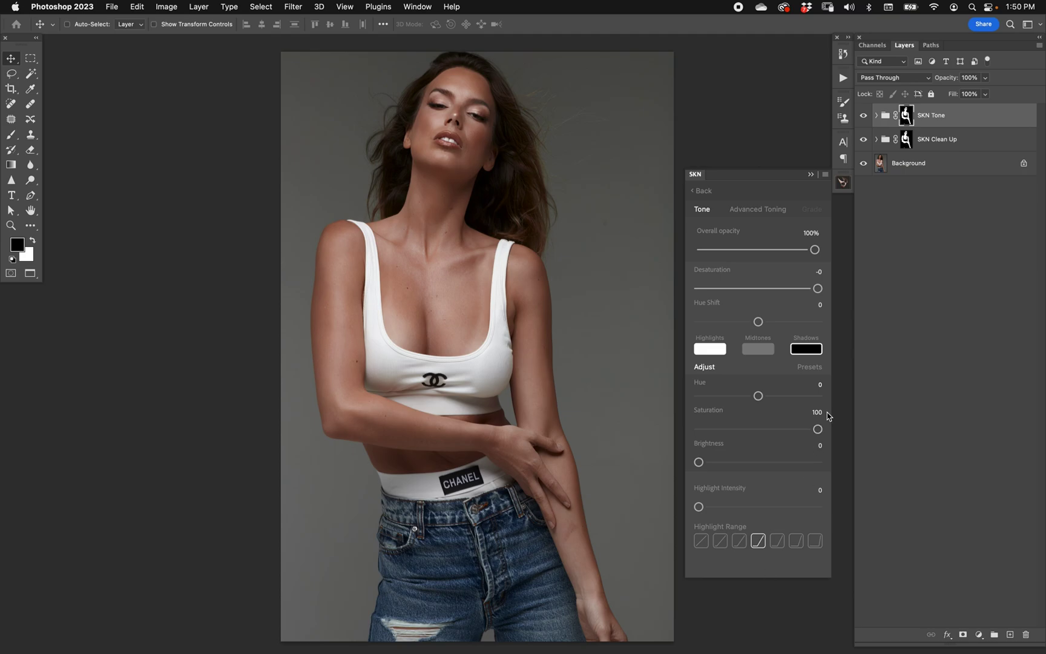
# Inspect the Midtones Lum Layer inside the SKN Tone group, and collapse the group again.
pyautogui.click(876, 115)
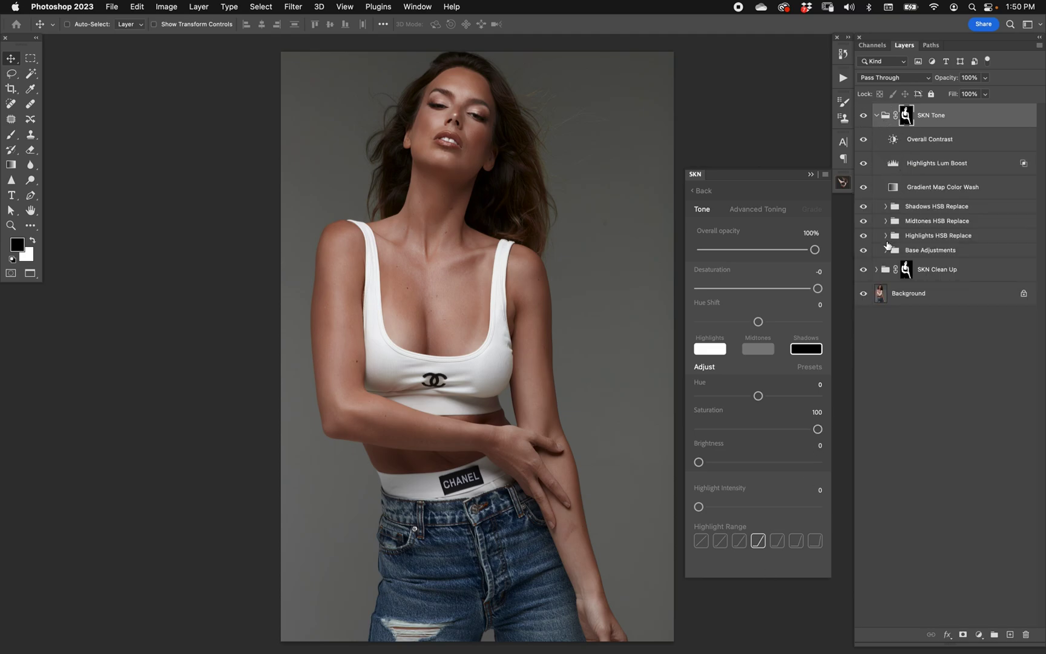
pyautogui.click(884, 222)
pyautogui.click(886, 221)
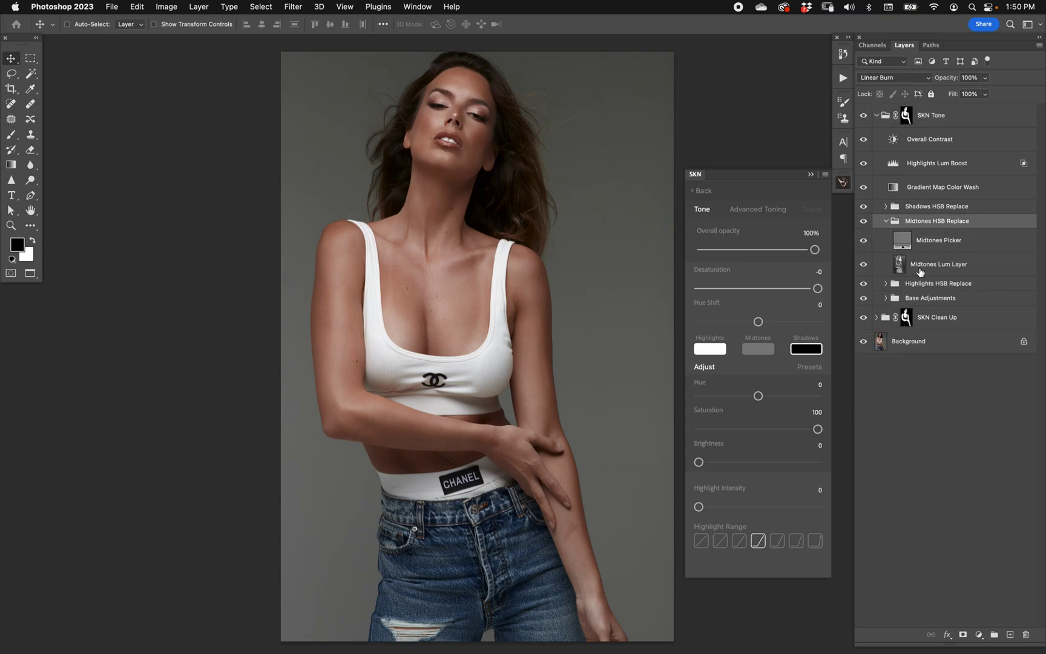
pyautogui.click(900, 264)
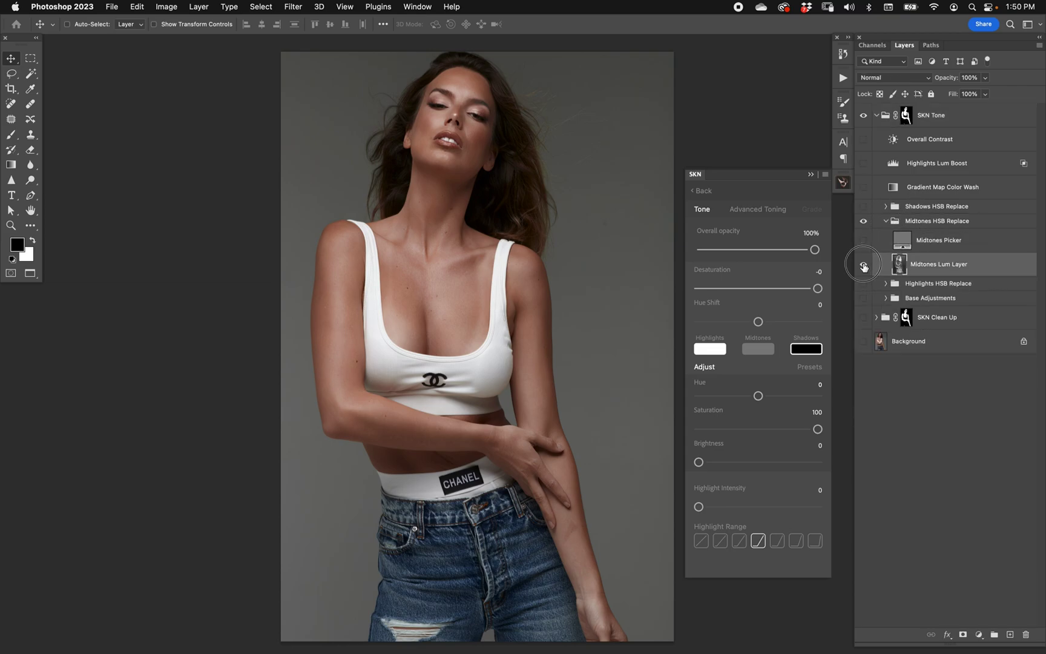
pyautogui.keyDown('alt'); pyautogui.click(864, 264); pyautogui.keyUp('alt')
pyautogui.keyDown('alt'); pyautogui.click(864, 265); pyautogui.keyUp('alt')
pyautogui.click(877, 115)
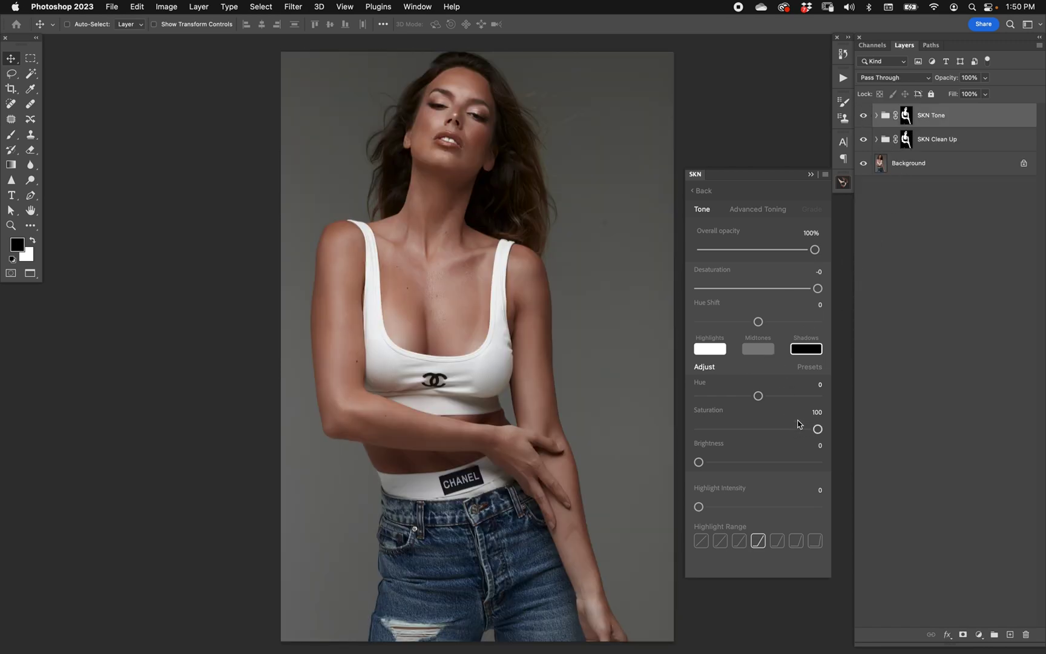
# Darken the skin midtones by setting their brightness to 42.
pyautogui.click(762, 351)
pyautogui.click(757, 463)
pyautogui.moveTo(757, 462); pyautogui.dragTo(739, 462)
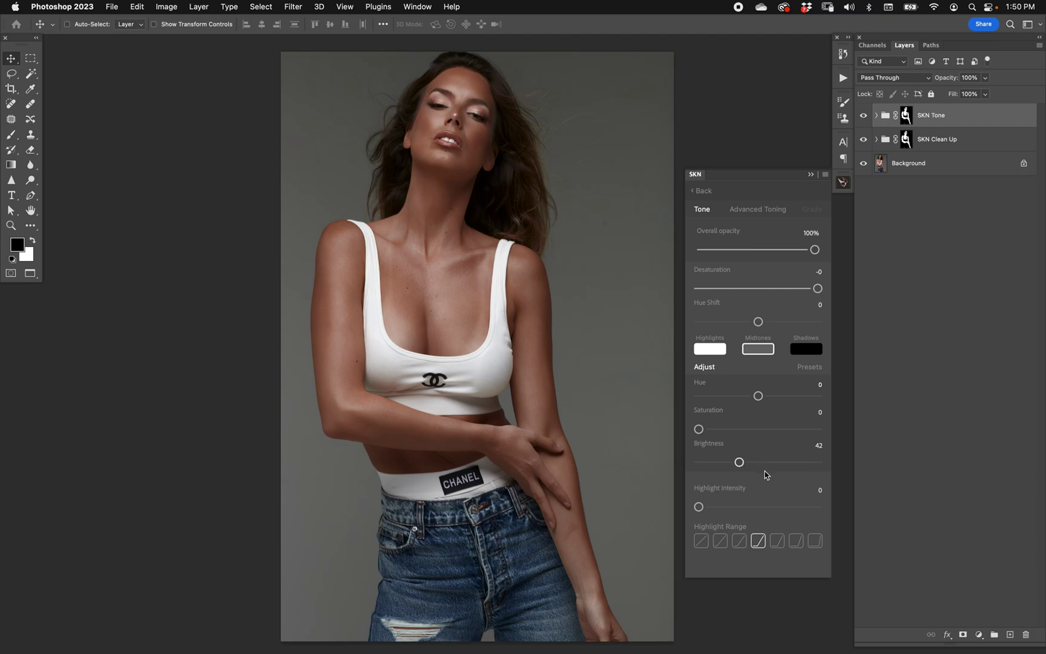
pyautogui.moveTo(739, 462); pyautogui.dragTo(758, 463)
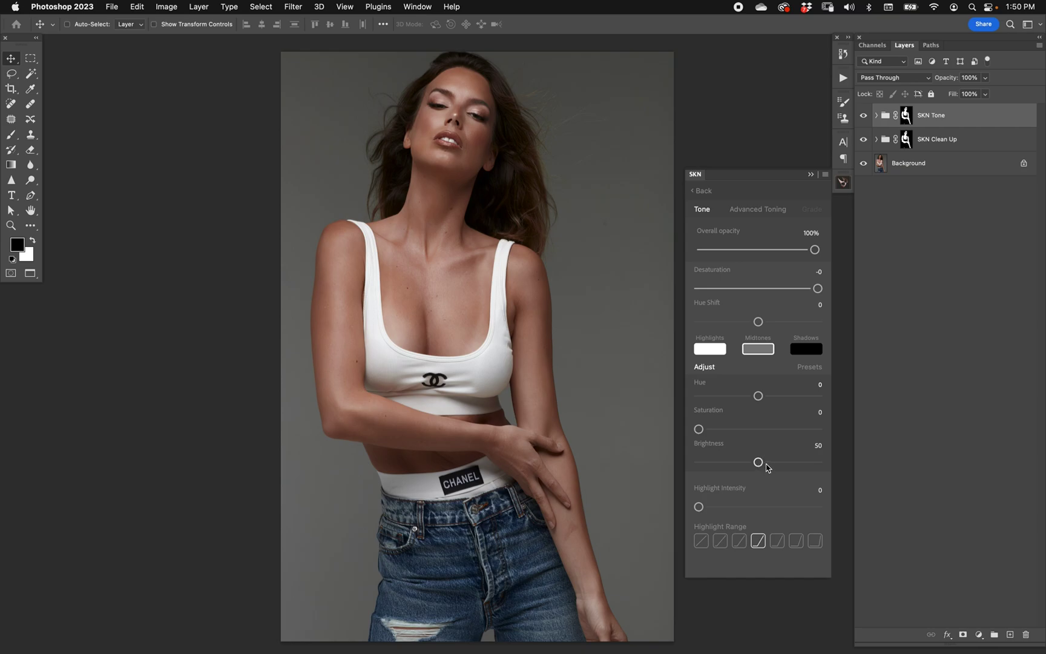
pyautogui.moveTo(756, 468); pyautogui.dragTo(739, 464)
# Set desaturation to -25 and hue shift to 3, with midtones at saturation 8 and brightness 45.
pyautogui.moveTo(818, 288); pyautogui.dragTo(805, 299)
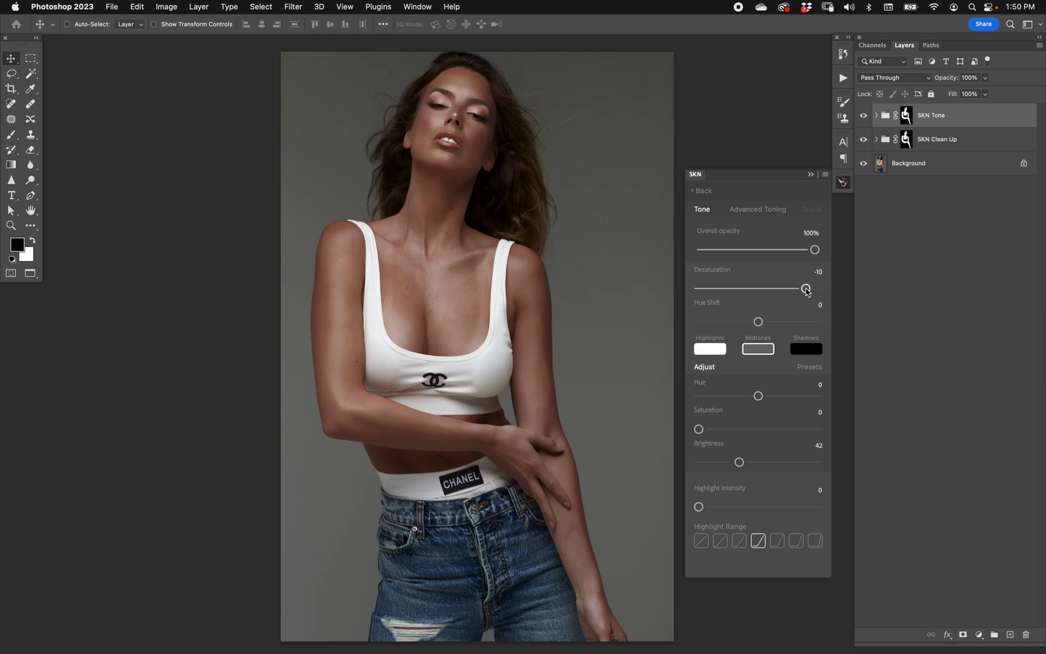
pyautogui.moveTo(806, 289); pyautogui.dragTo(787, 289)
pyautogui.moveTo(700, 434); pyautogui.dragTo(715, 437)
pyautogui.moveTo(758, 321); pyautogui.dragTo(769, 322)
pyautogui.moveTo(739, 462); pyautogui.dragTo(746, 463)
pyautogui.moveTo(768, 322); pyautogui.dragTo(765, 325)
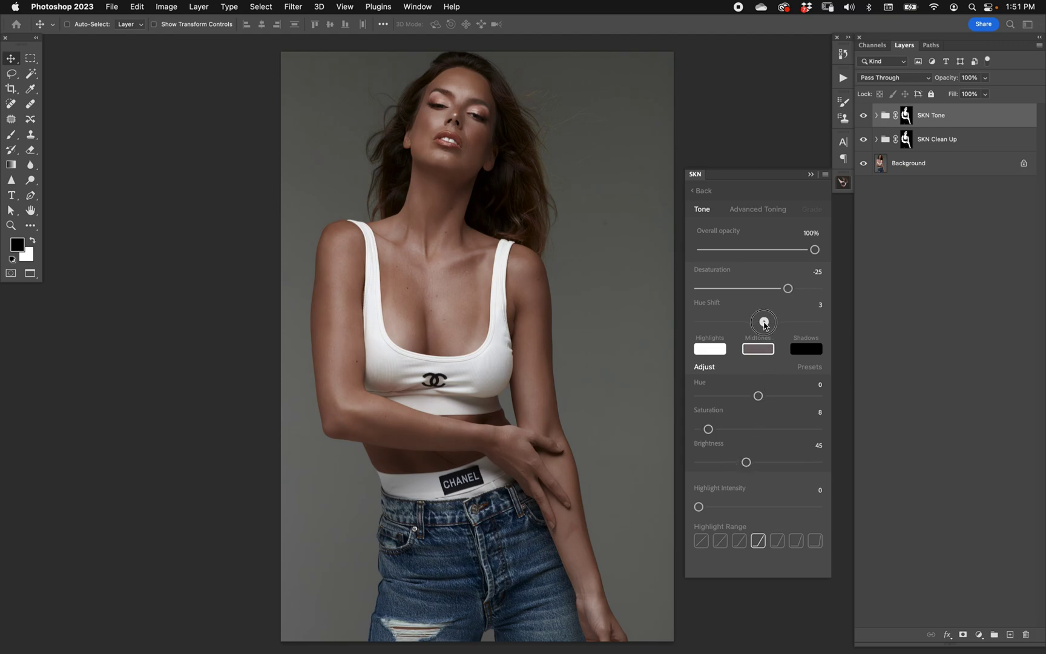
# Compare the image with and without SKN Tone, and reset the midtones, hue shift and desaturation to their defaults.
pyautogui.click(864, 116)
pyautogui.click(864, 116)
pyautogui.click(764, 345)
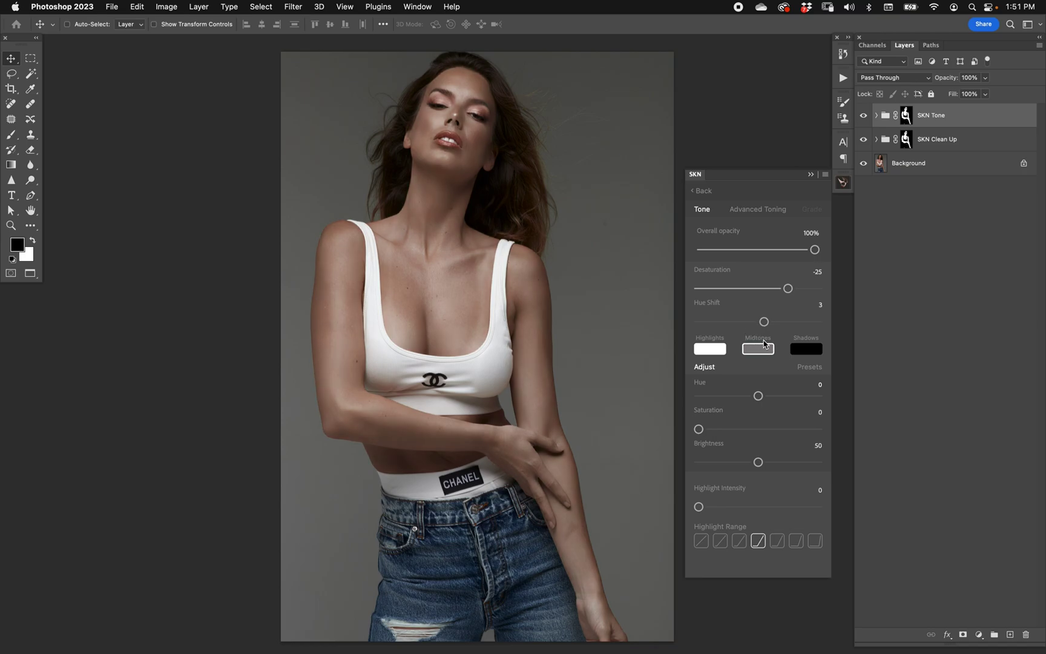
pyautogui.doubleClick(715, 305)
pyautogui.doubleClick(719, 272)
# Tint the skin shadows brown with brightness 19 and hue 34.
pyautogui.click(805, 349)
pyautogui.click(699, 463)
pyautogui.moveTo(704, 464); pyautogui.dragTo(776, 463)
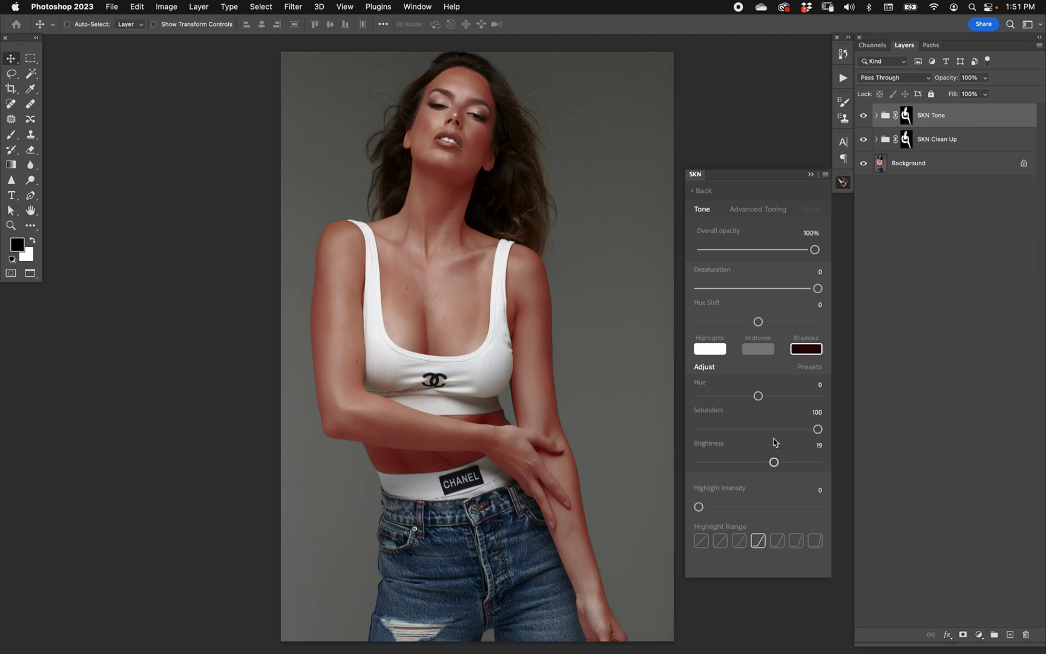
pyautogui.moveTo(758, 396); pyautogui.dragTo(792, 396)
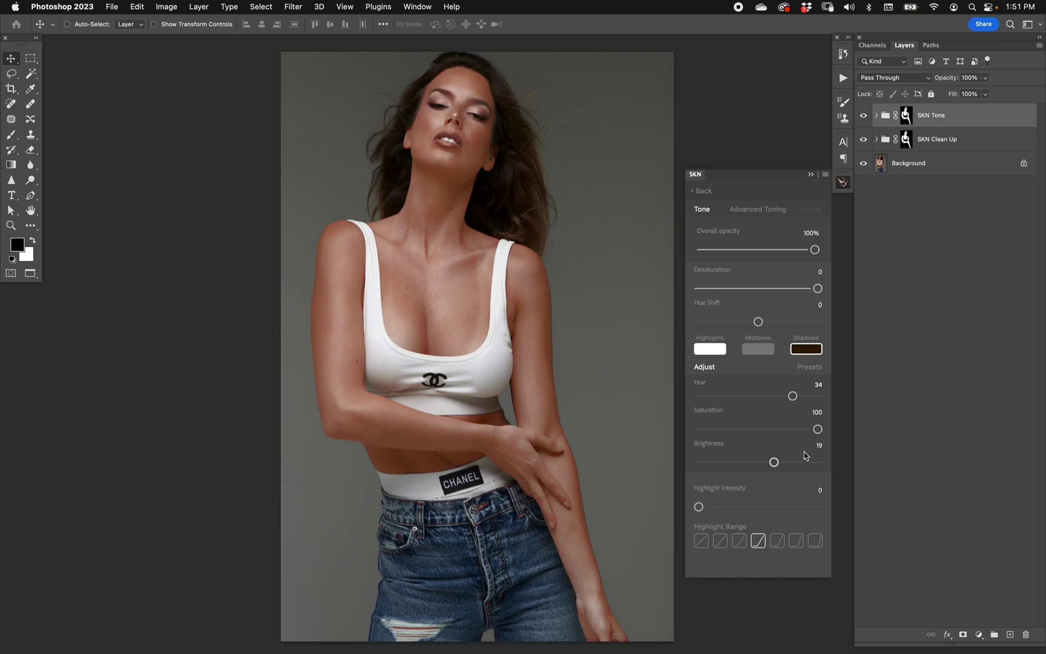
# Darken the shadow tint to a brightness below 9, move its hue toward purple, and reduce its saturation.
pyautogui.moveTo(774, 462); pyautogui.dragTo(735, 462)
pyautogui.moveTo(793, 396); pyautogui.dragTo(733, 396)
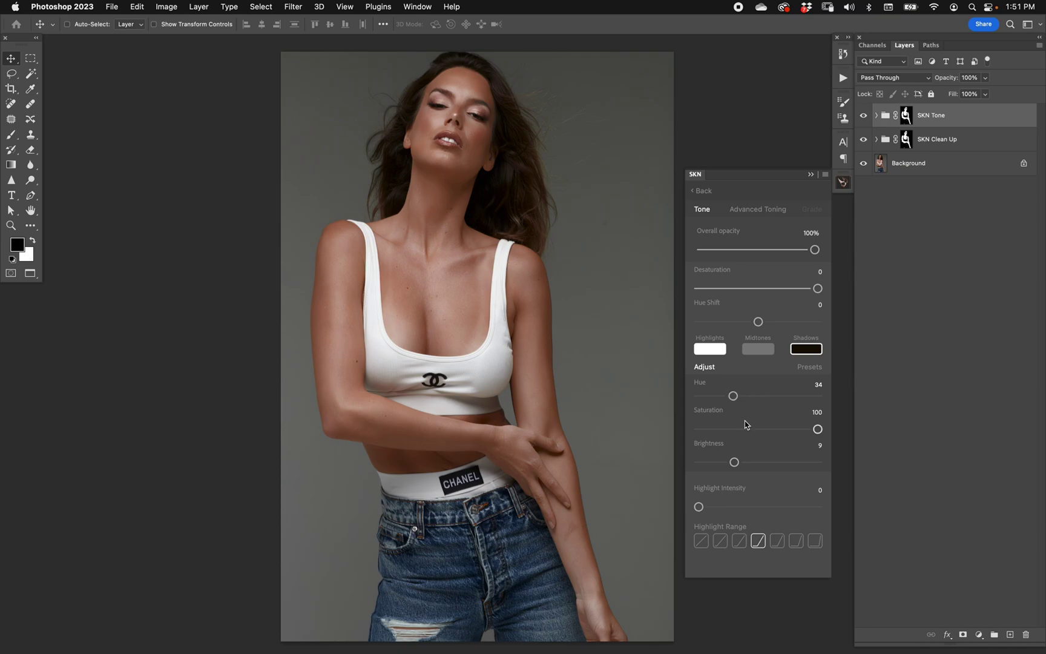
pyautogui.moveTo(738, 463); pyautogui.dragTo(722, 462)
pyautogui.moveTo(817, 430); pyautogui.dragTo(790, 429)
# Set the midtones to saturation 10, hue 9 and brightness 46.
pyautogui.click(759, 349)
pyautogui.moveTo(699, 429); pyautogui.dragTo(711, 429)
pyautogui.moveTo(758, 396); pyautogui.dragTo(768, 396)
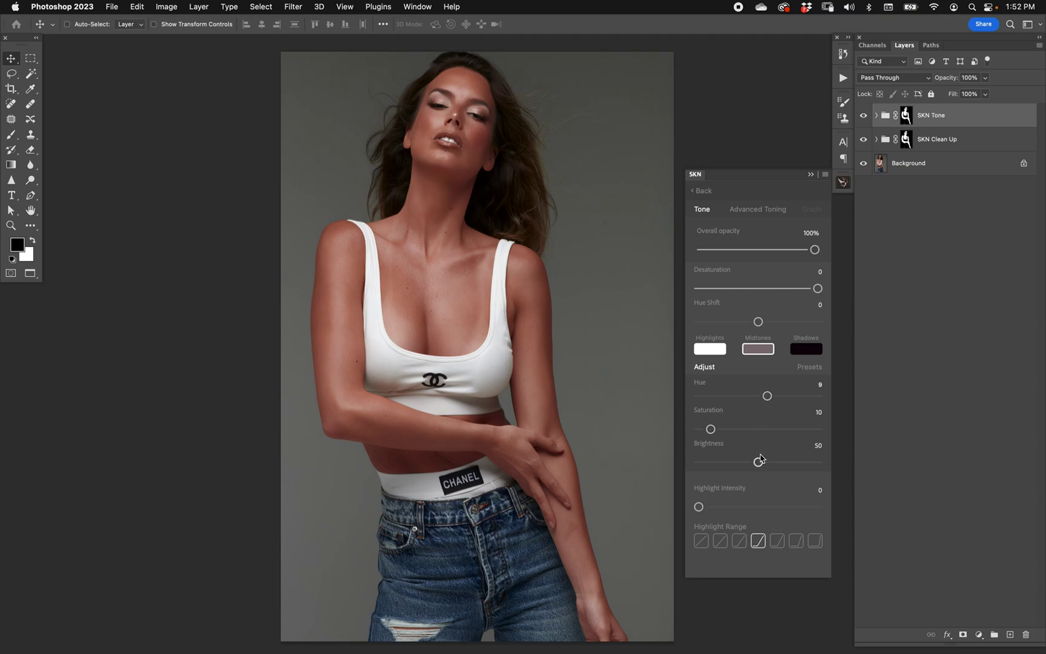
pyautogui.moveTo(758, 462); pyautogui.dragTo(749, 462)
# Set desaturation to -25, hue shift to 4 and overall opacity to 78%, and compare with SKN Tone hidden.
pyautogui.moveTo(817, 288); pyautogui.dragTo(770, 322)
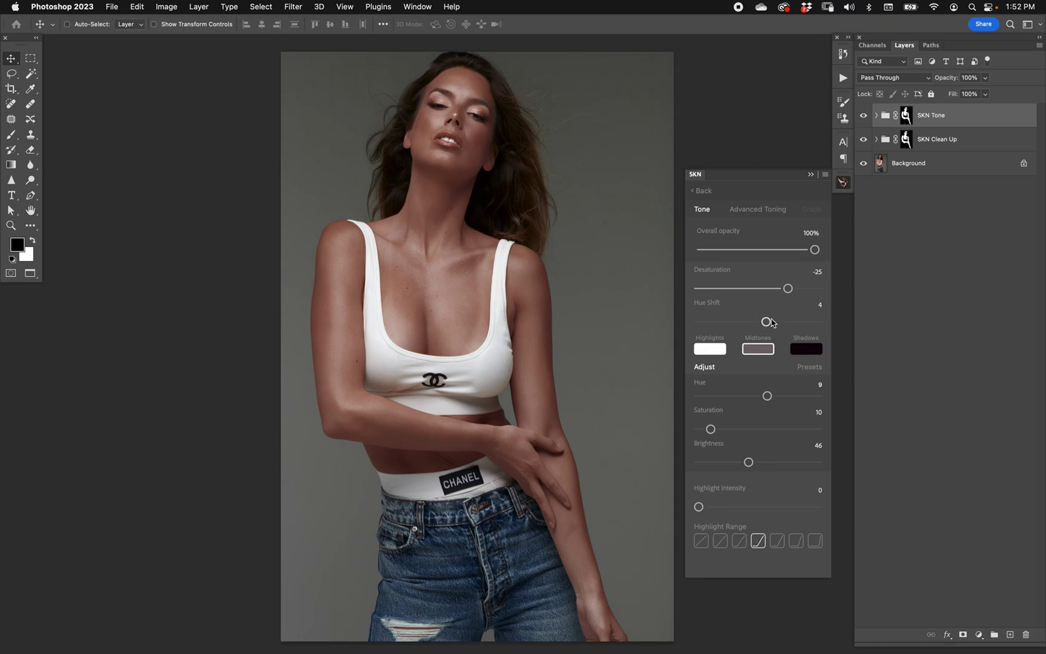
pyautogui.moveTo(814, 249); pyautogui.dragTo(789, 249)
pyautogui.click(865, 118)
pyautogui.click(865, 116)
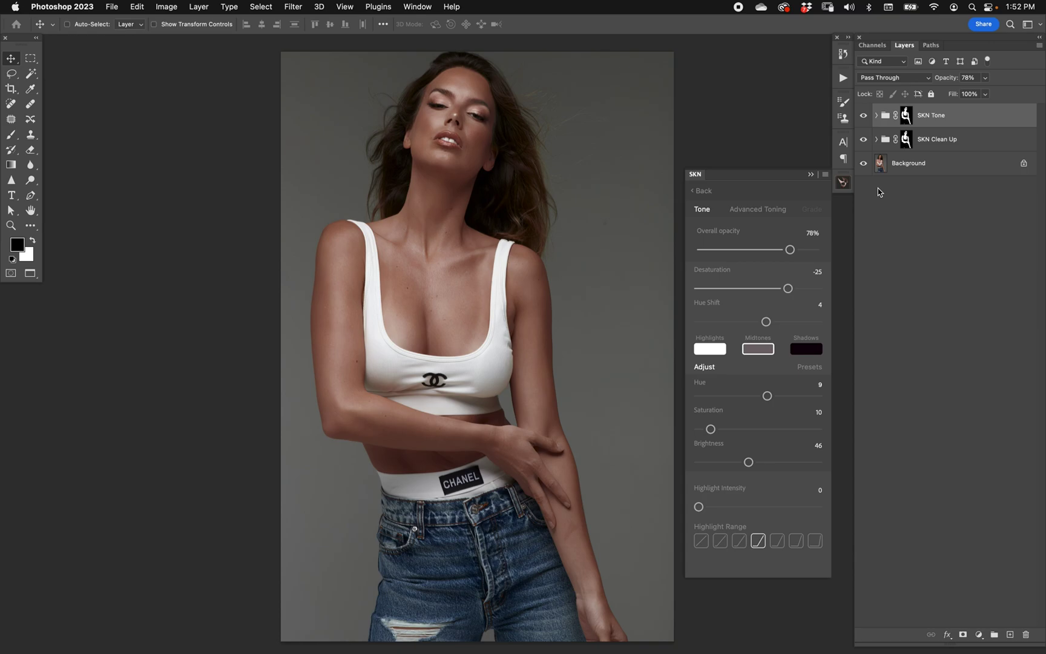
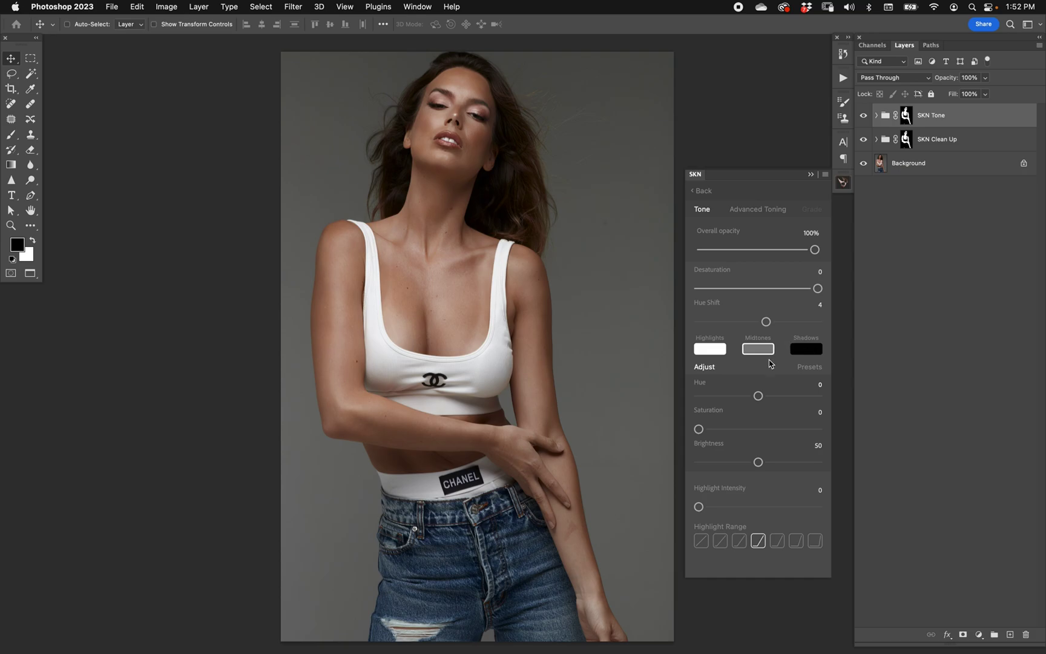
# Reset the hue shift to 0, and set the midtones to brightness 56, saturation 7 and hue 4.
pyautogui.doubleClick(717, 304)
pyautogui.moveTo(758, 462); pyautogui.dragTo(782, 466)
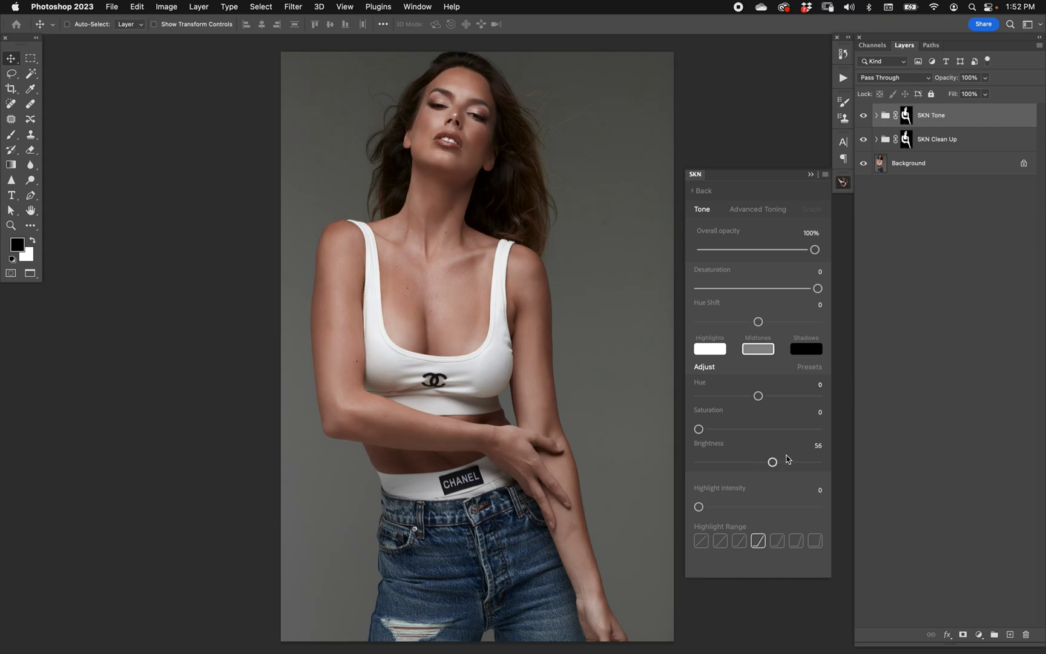
pyautogui.moveTo(698, 429)
pyautogui.mouseDown()
pyautogui.moveTo(716, 441)
pyautogui.moveTo(707, 430)
pyautogui.mouseUp()
pyautogui.moveTo(757, 395); pyautogui.dragTo(763, 396)
# Set desaturation to -25 and overall opacity to 75%, and compare the image with and without SKN Tone.
pyautogui.moveTo(758, 321); pyautogui.dragTo(764, 324)
pyautogui.moveTo(818, 289); pyautogui.dragTo(759, 322)
pyautogui.click(789, 250)
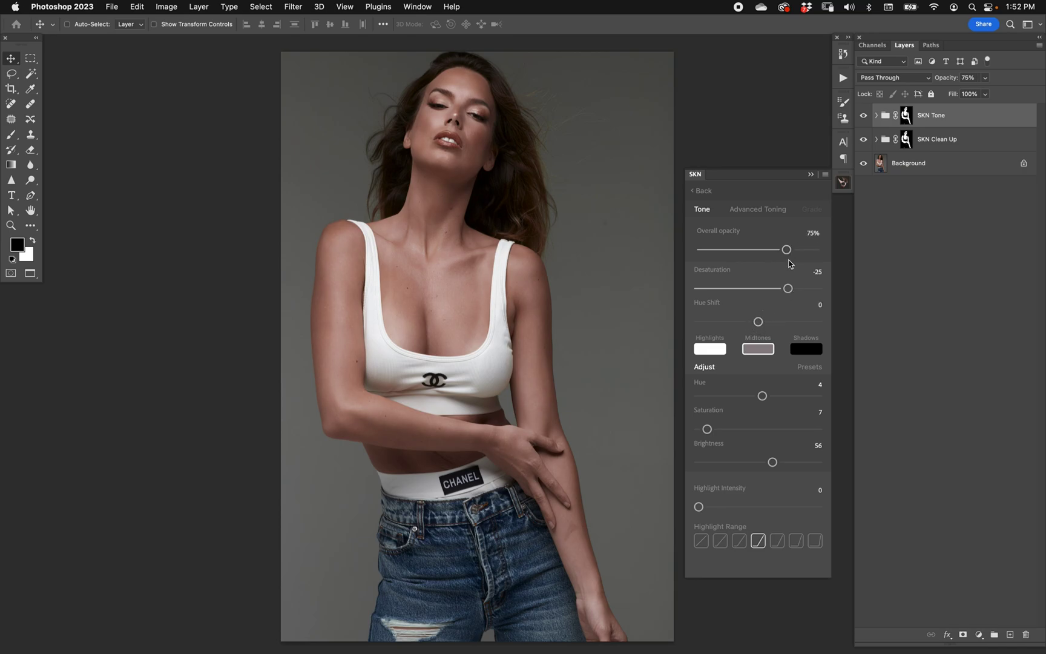
pyautogui.moveTo(773, 461); pyautogui.dragTo(775, 461)
pyautogui.click(863, 115)
pyautogui.click(863, 115)
# Reset desaturation, hue shift and midtones to their defaults, and raise the midtone saturation to 100.
pyautogui.click(724, 288)
pyautogui.doubleClick(720, 289)
pyautogui.click(715, 306)
pyautogui.click(757, 348)
pyautogui.moveTo(698, 428); pyautogui.dragTo(867, 510)
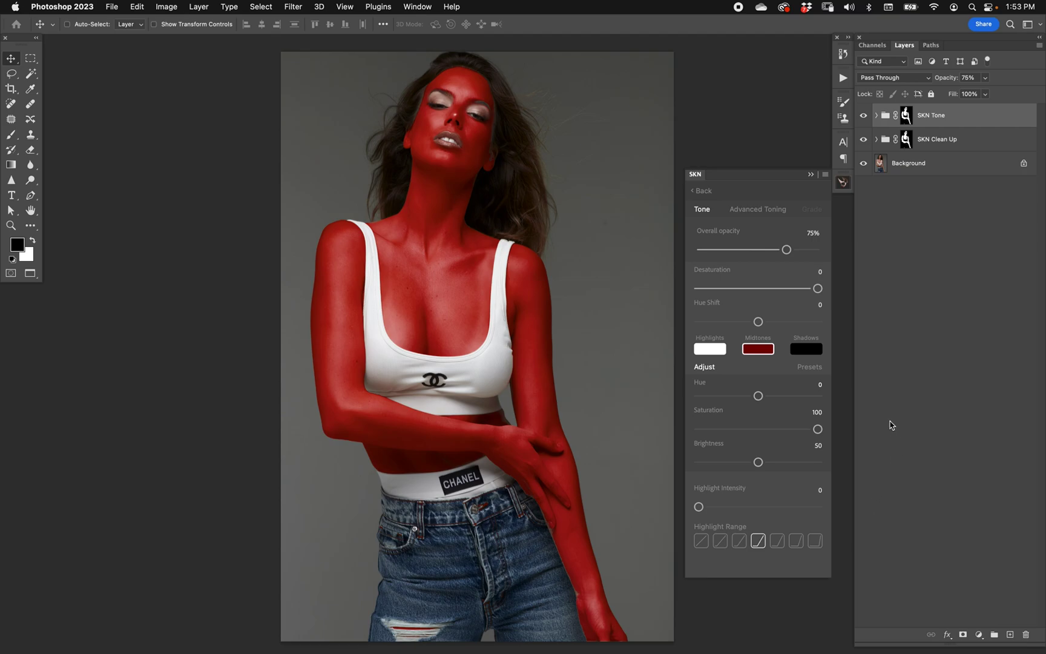
# Try the midtones at extreme hues and brightness 34, and reset the midtone colour to its default.
pyautogui.moveTo(758, 395); pyautogui.dragTo(880, 383)
pyautogui.moveTo(817, 390); pyautogui.dragTo(664, 401)
pyautogui.moveTo(758, 462); pyautogui.dragTo(720, 463)
pyautogui.click(753, 344)
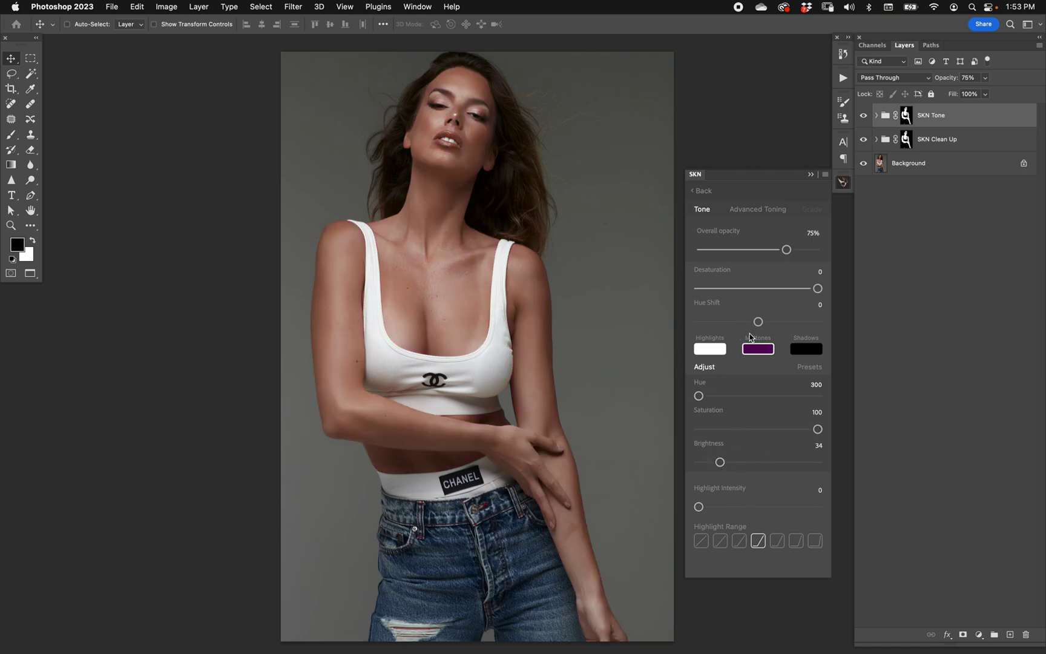
# Try a highlight colour with brightness 65 and saturation 56, testing hues 31 and 316.
pyautogui.click(710, 350)
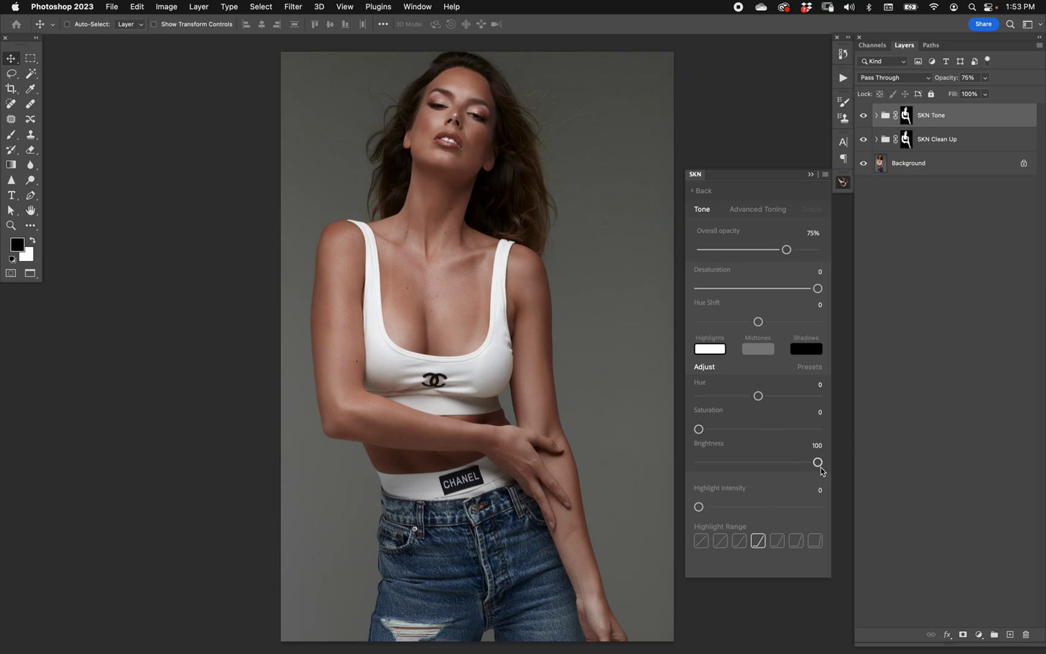
pyautogui.moveTo(821, 466); pyautogui.dragTo(669, 464)
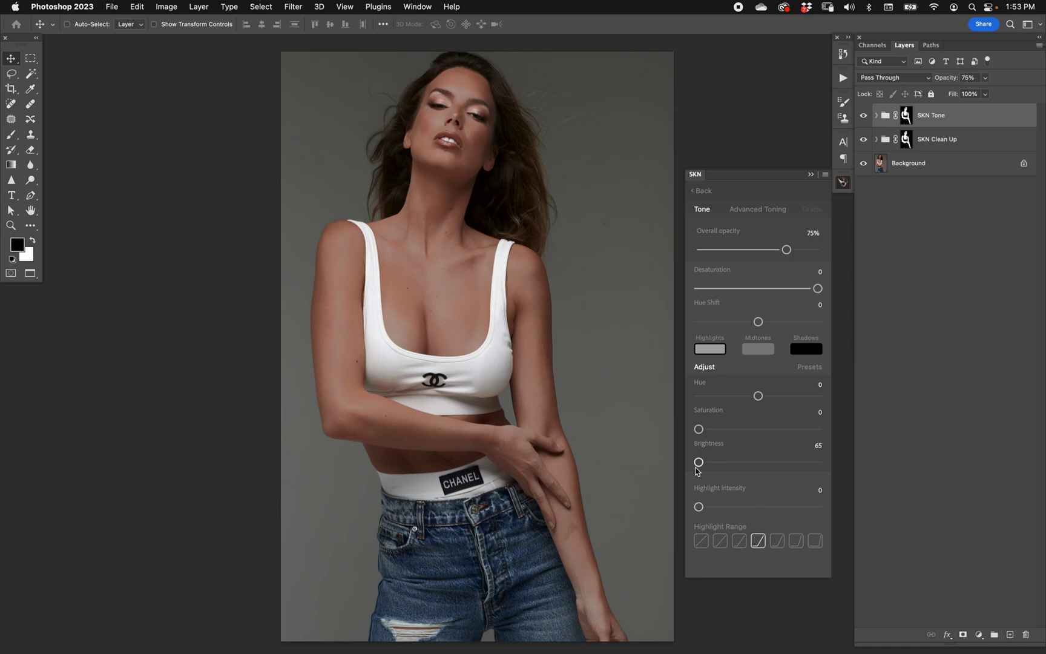
pyautogui.moveTo(698, 464)
pyautogui.mouseDown()
pyautogui.moveTo(781, 462)
pyautogui.moveTo(699, 463)
pyautogui.mouseUp()
pyautogui.moveTo(699, 462); pyautogui.dragTo(724, 431)
pyautogui.click(765, 429)
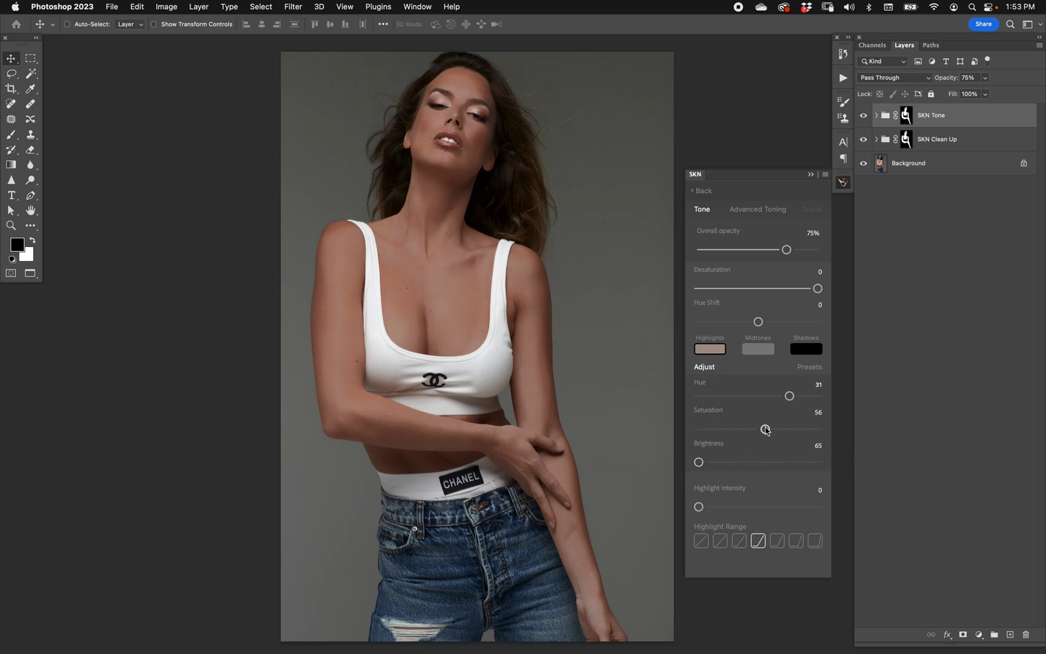
pyautogui.click(714, 397)
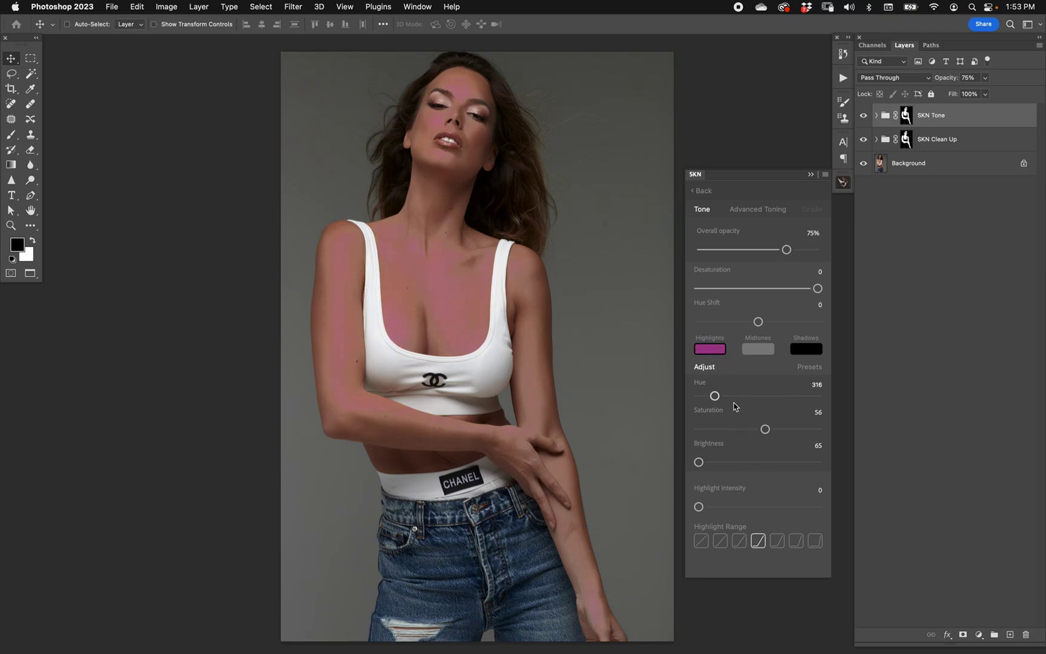
# Restore the highlights to brightness 100 and saturation 0, and reset the highlight colour to its default.
pyautogui.moveTo(714, 396); pyautogui.dragTo(699, 397)
pyautogui.moveTo(699, 462); pyautogui.dragTo(871, 460)
pyautogui.moveTo(765, 429); pyautogui.dragTo(699, 429)
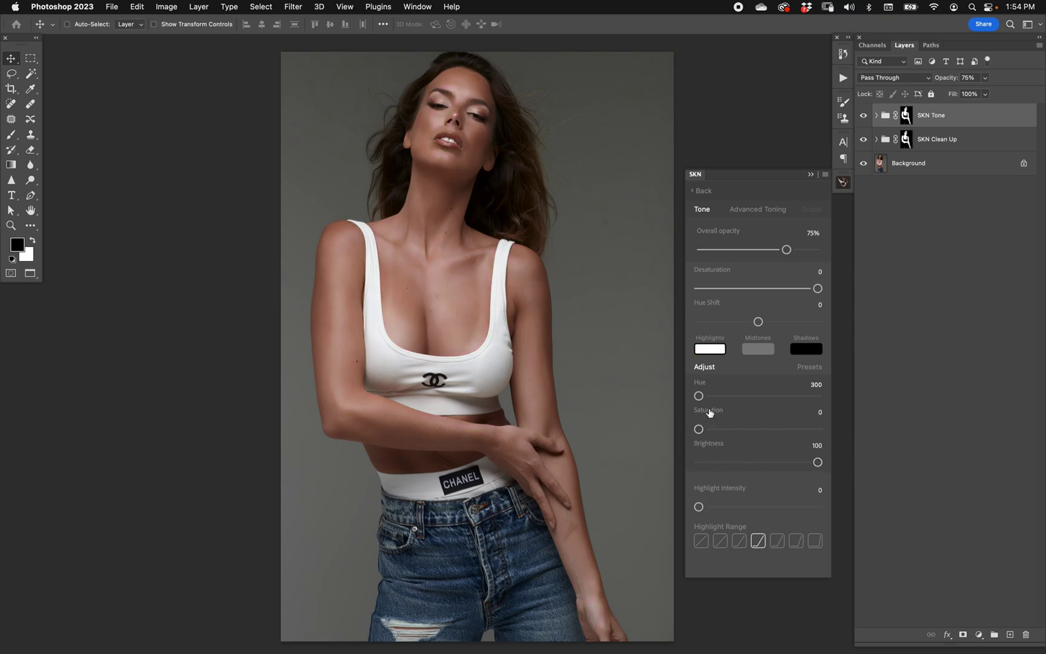
pyautogui.click(715, 341)
# Set highlight brightness to 80 and midtone brightness to 45, with overall opacity at 100% and desaturation at -10.
pyautogui.moveTo(818, 464); pyautogui.dragTo(746, 463)
pyautogui.click(760, 349)
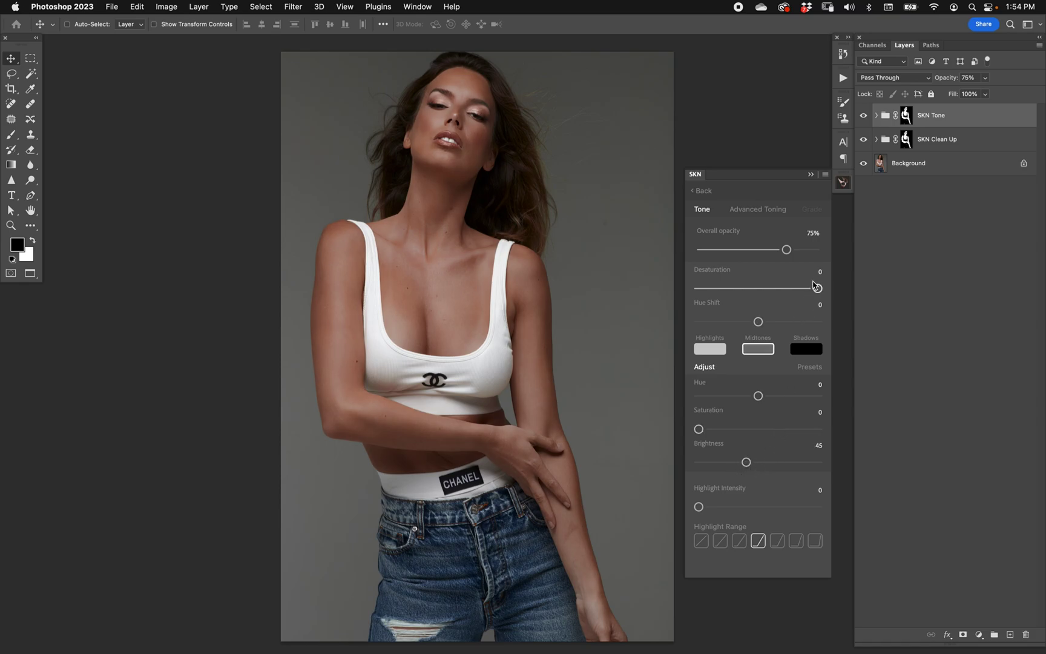
pyautogui.moveTo(786, 249); pyautogui.dragTo(805, 290)
pyautogui.click(716, 351)
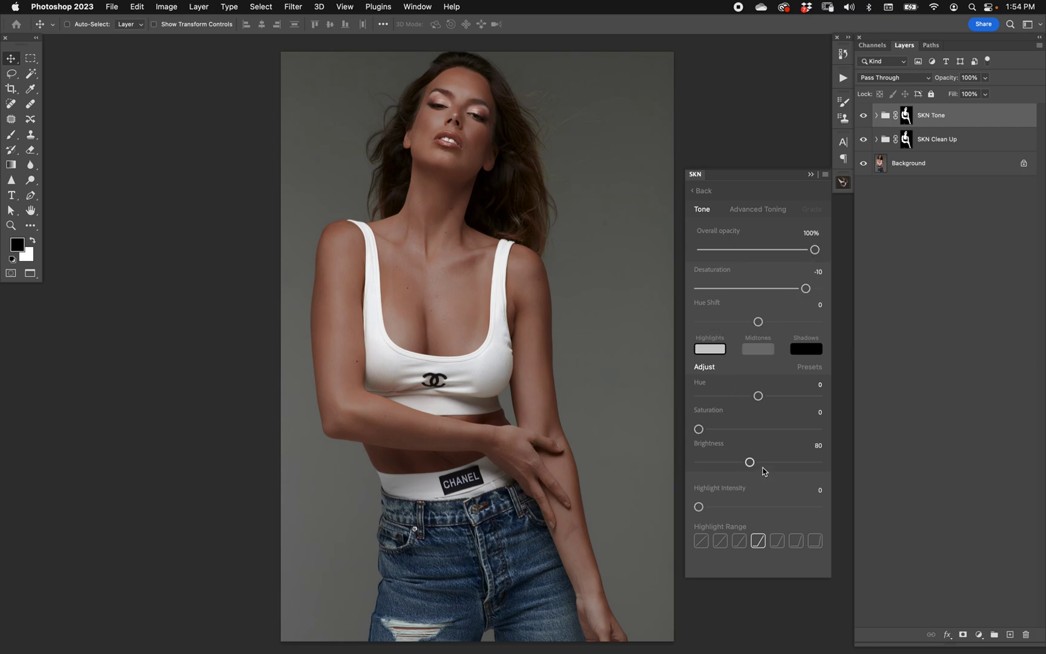
# Set the highlight intensity to 78 and compare the image with and without SKN Tone.
pyautogui.click(863, 115)
pyautogui.click(863, 115)
pyautogui.moveTo(700, 506); pyautogui.dragTo(795, 507)
pyautogui.click(864, 116)
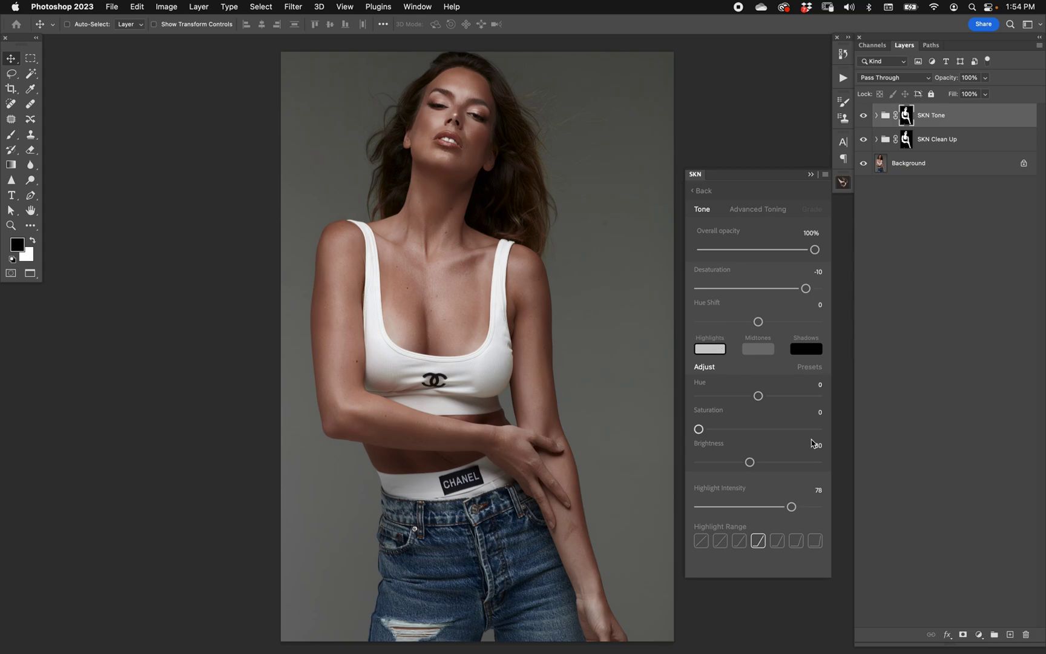
# Set the highlight brightness to 79, choose the fifth highlight range and raise the highlight intensity to 100.
pyautogui.moveTo(750, 462); pyautogui.dragTo(850, 492)
pyautogui.moveTo(745, 464)
pyautogui.mouseDown()
pyautogui.moveTo(779, 464)
pyautogui.moveTo(746, 463)
pyautogui.mouseUp()
pyautogui.click(777, 540)
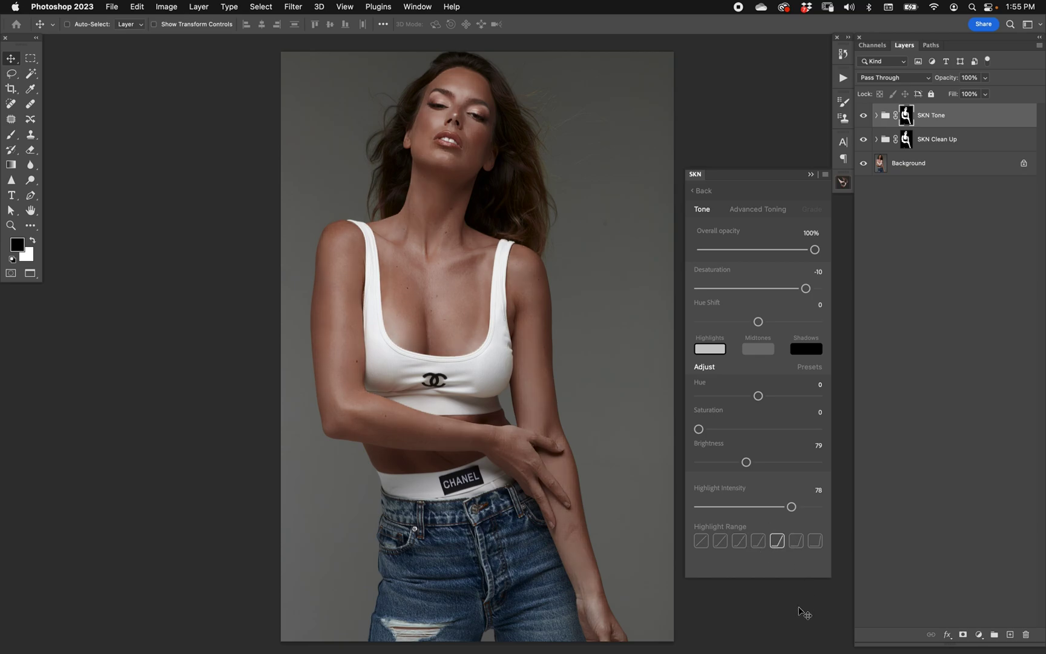
pyautogui.moveTo(792, 507); pyautogui.dragTo(828, 509)
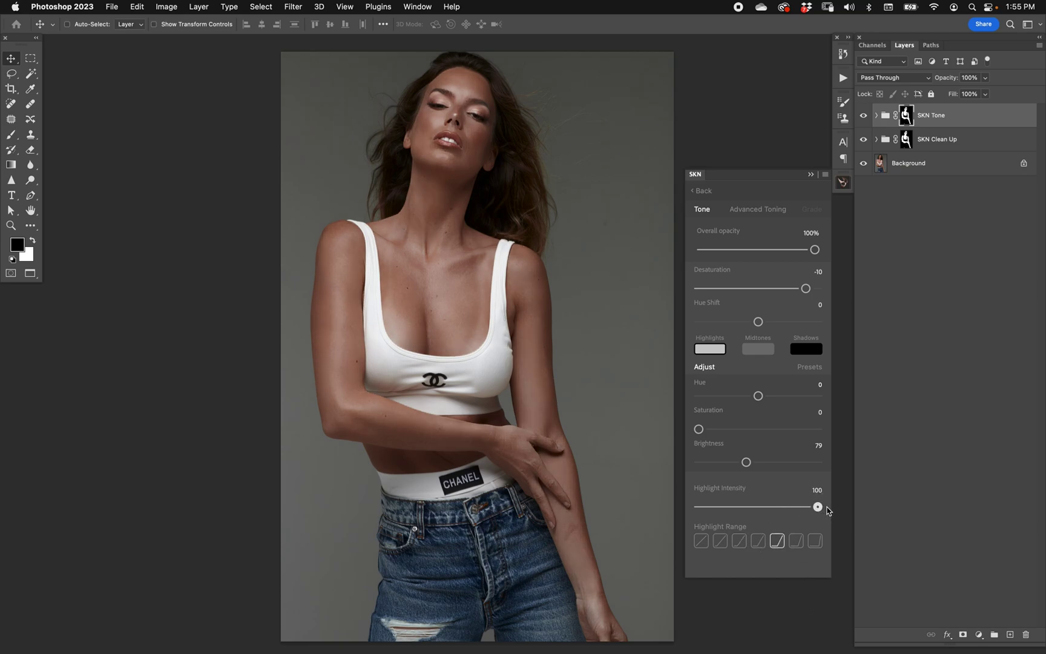
# Try the highlight ranges from the sixth through to the first, and lower the highlight intensity to 41.
pyautogui.click(795, 542)
pyautogui.click(777, 541)
pyautogui.click(758, 540)
pyautogui.click(739, 540)
pyautogui.click(720, 540)
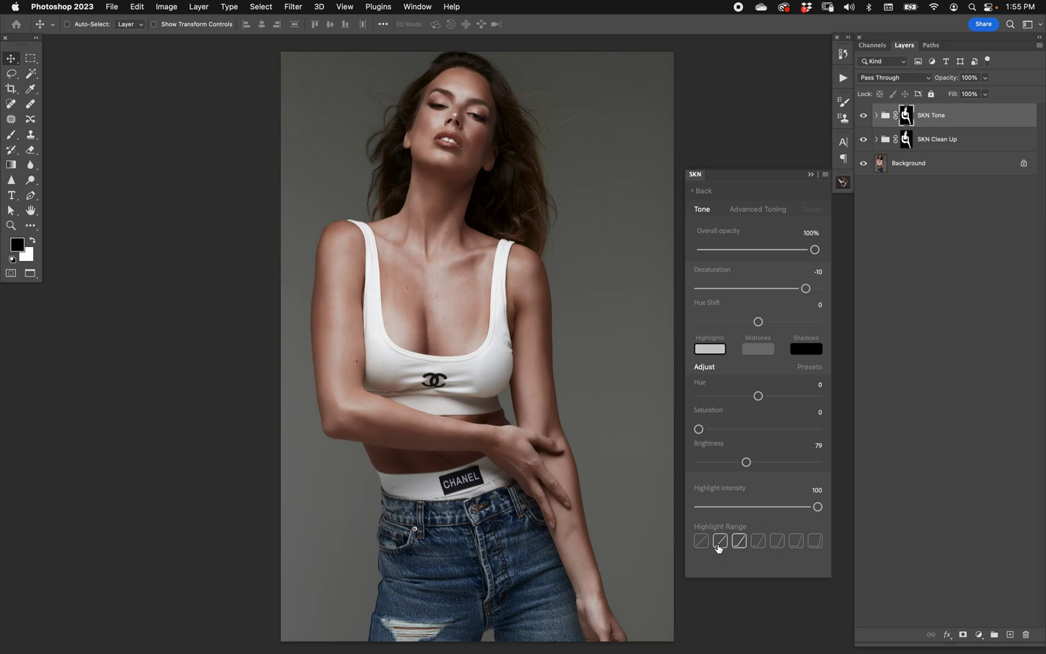
pyautogui.click(701, 540)
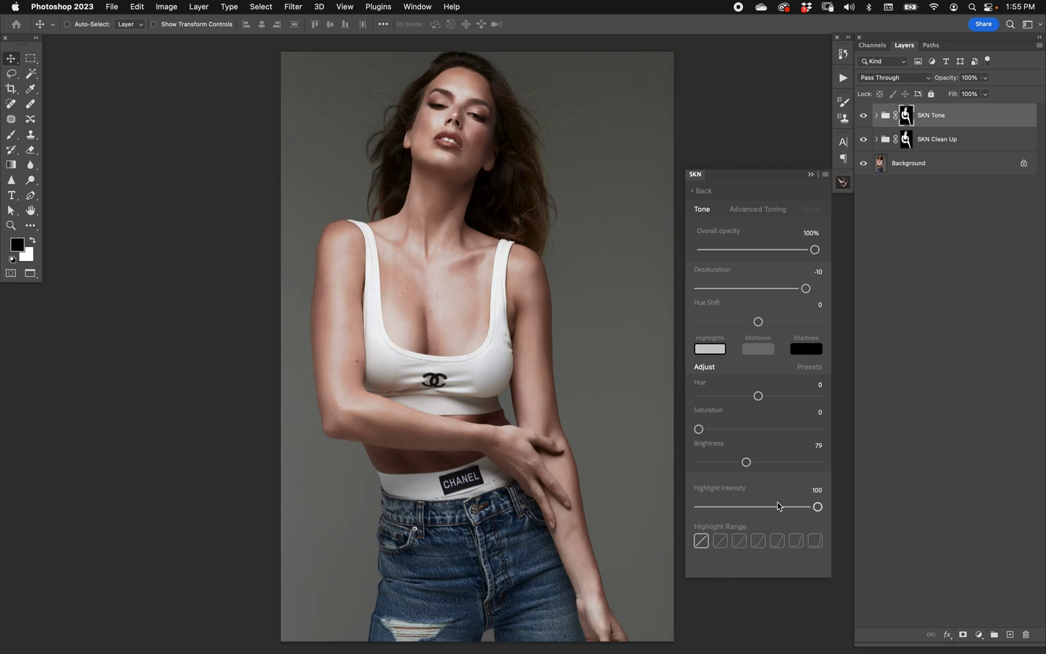
pyautogui.click(751, 506)
pyautogui.moveTo(751, 507); pyautogui.dragTo(747, 507)
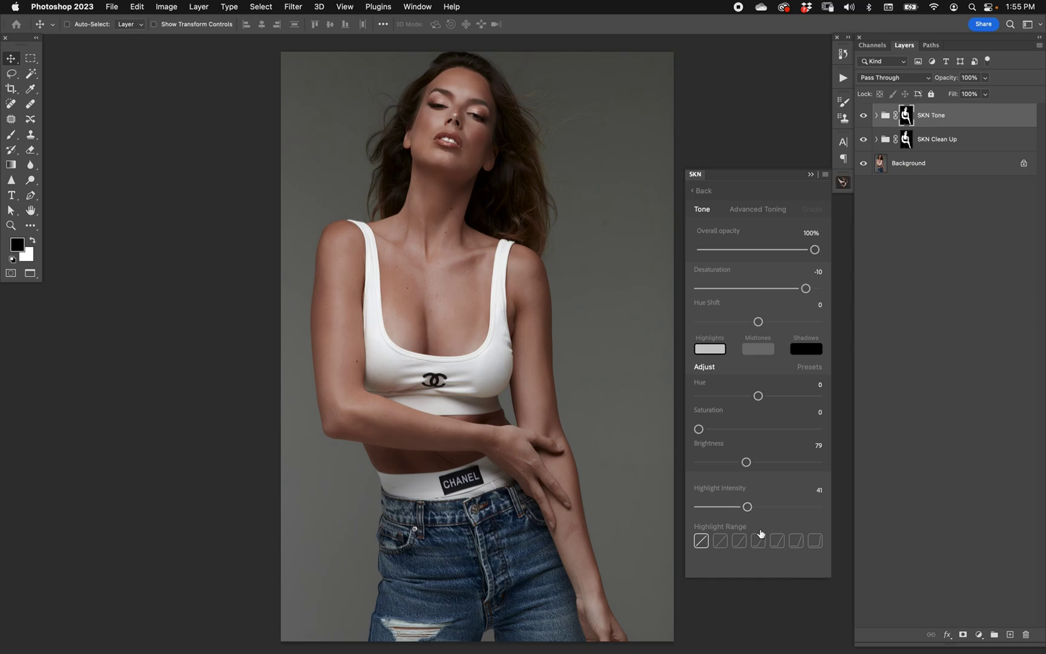
# Use the fifth highlight range at intensity 82, and set the midtone brightness to 41.
pyautogui.click(777, 540)
pyautogui.moveTo(748, 506); pyautogui.dragTo(797, 506)
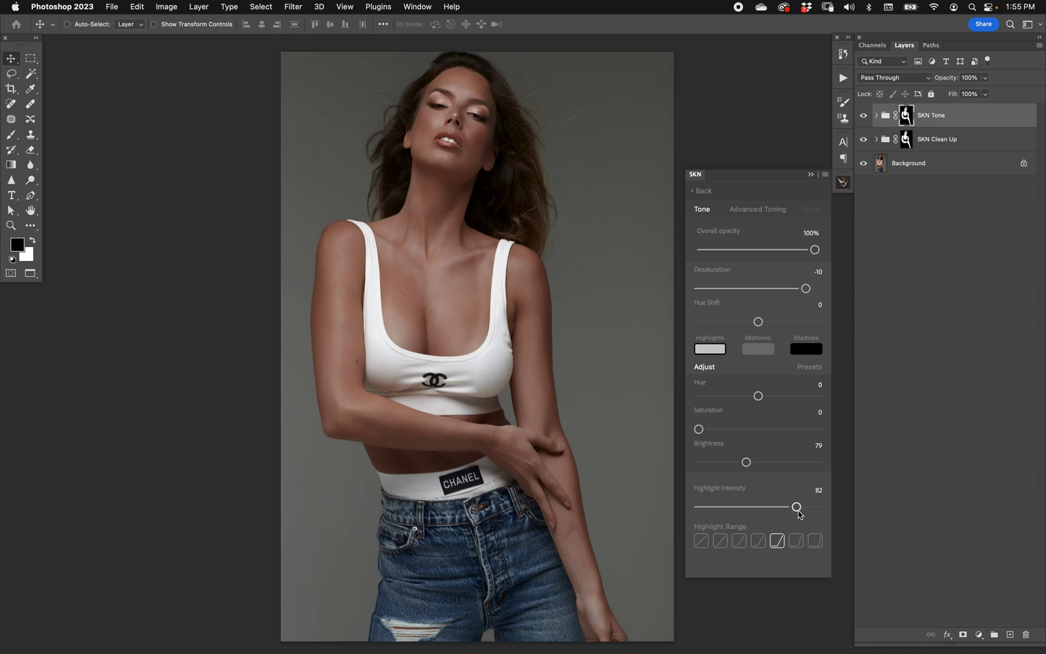
pyautogui.click(758, 349)
pyautogui.moveTo(747, 463); pyautogui.dragTo(737, 462)
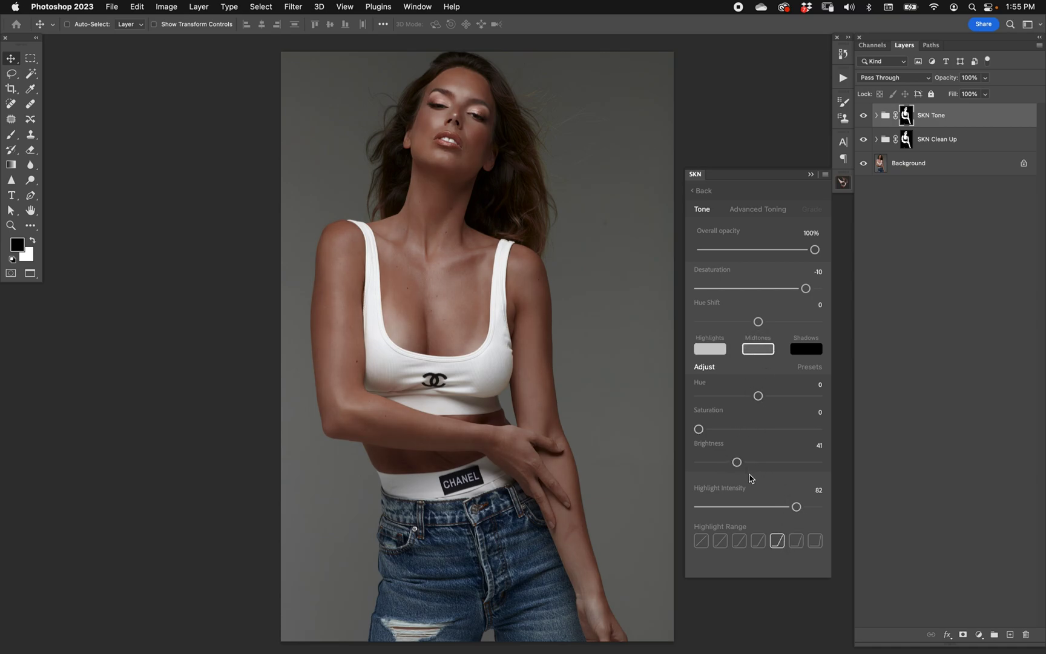
# Switch to the fourth highlight range, testing full intensity before settling the highlight intensity at 82.
pyautogui.moveTo(796, 507); pyautogui.dragTo(817, 506)
pyautogui.click(758, 540)
pyautogui.moveTo(816, 506); pyautogui.dragTo(796, 507)
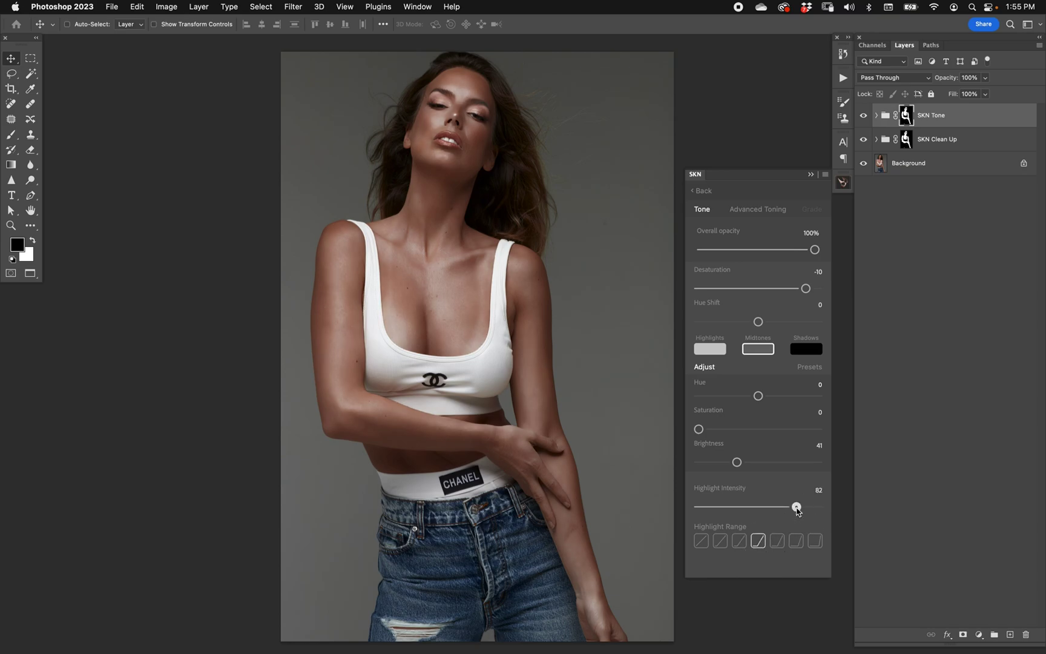
# Set overall opacity to 74% and desaturation to -28, comparing the image with SKN Tone hidden.
pyautogui.moveTo(806, 288); pyautogui.dragTo(802, 288)
pyautogui.moveTo(790, 250); pyautogui.dragTo(785, 249)
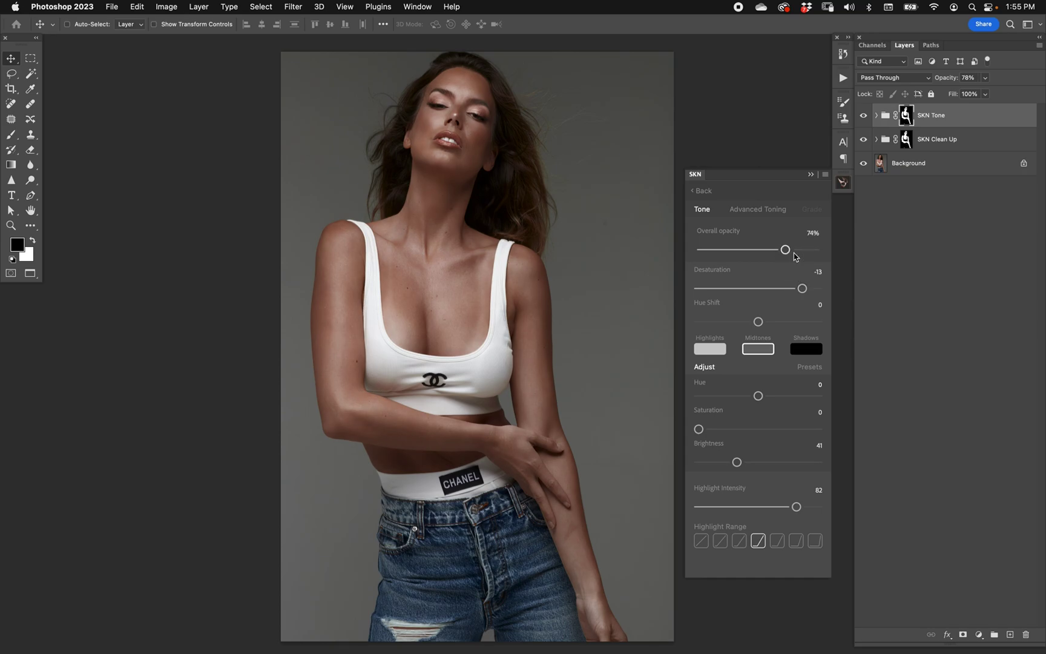
pyautogui.click(864, 115)
pyautogui.click(864, 115)
pyautogui.moveTo(802, 289); pyautogui.dragTo(785, 291)
# Open the Grade controls and apply the light tan gradient preset in the second row with opacity 42.
pyautogui.click(812, 212)
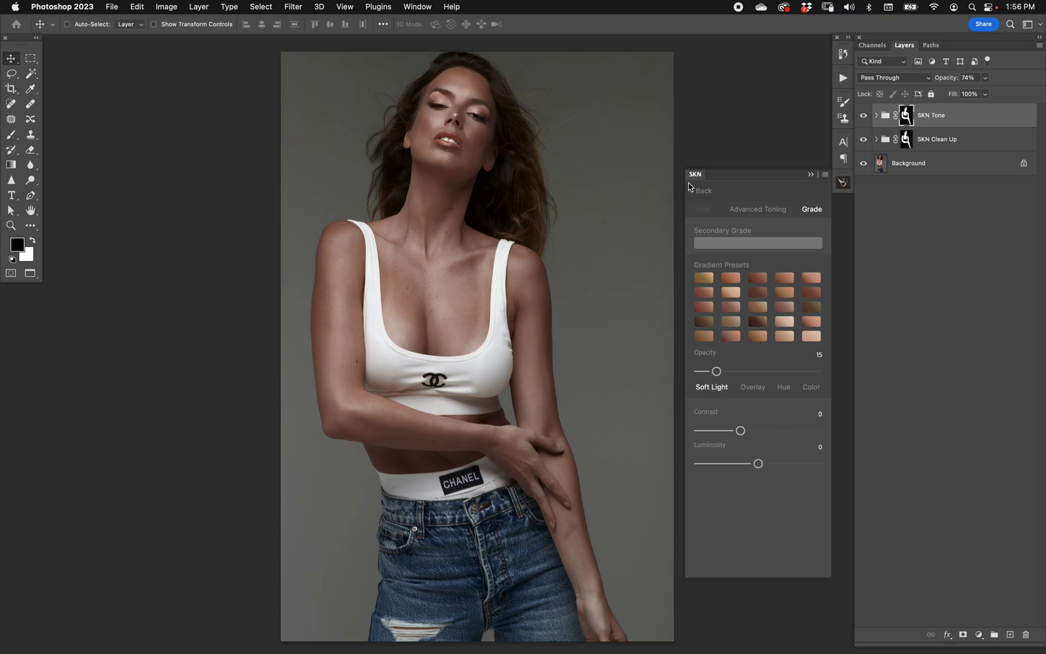
pyautogui.click(702, 208)
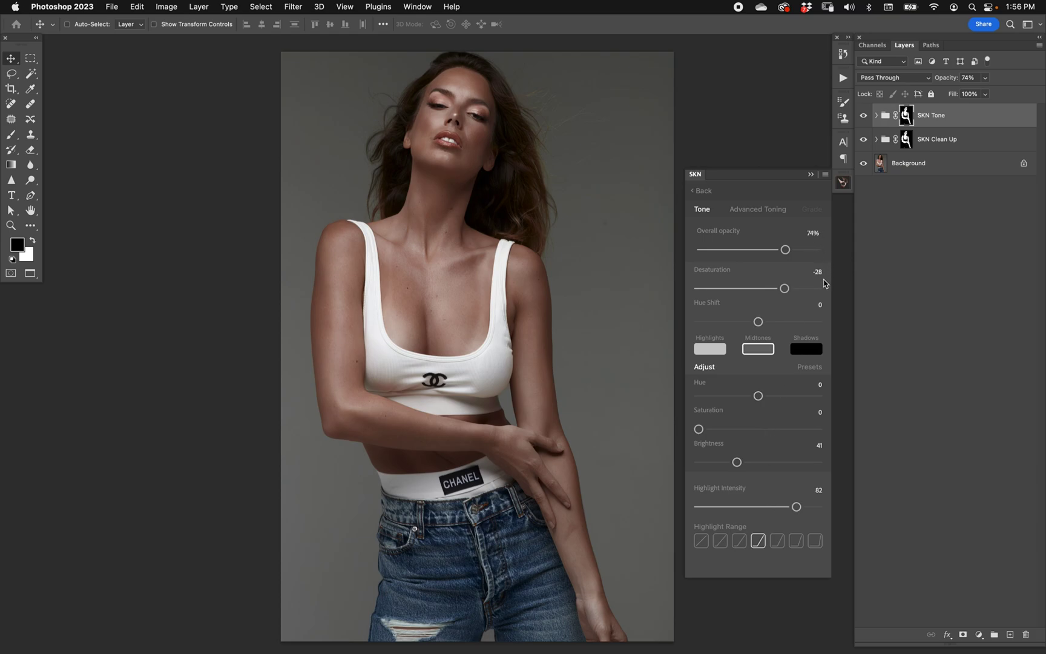
pyautogui.click(813, 212)
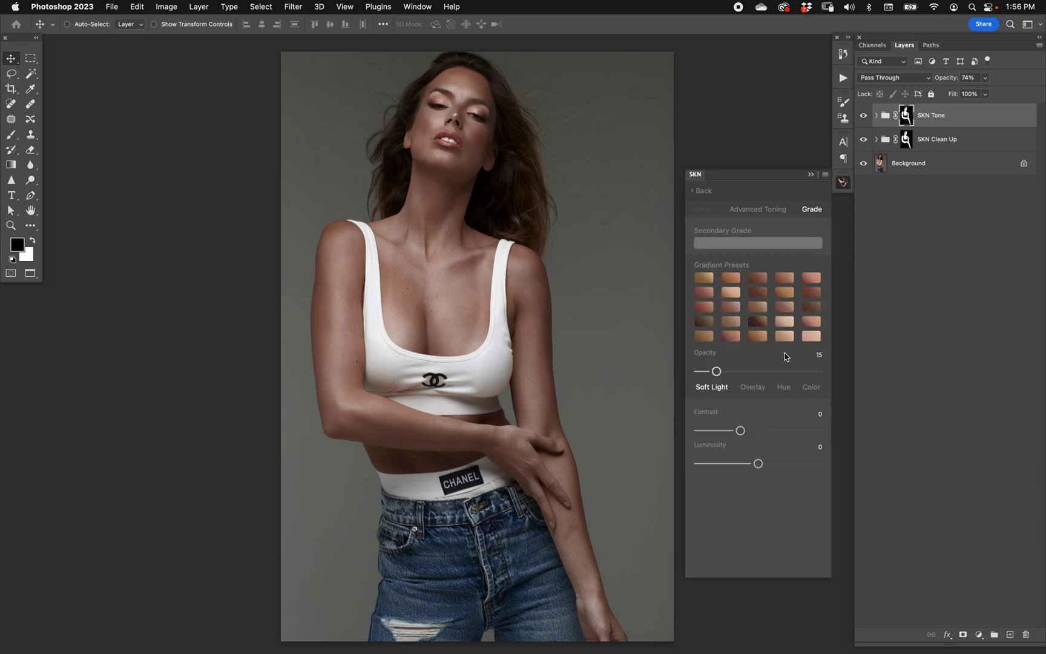
pyautogui.click(731, 292)
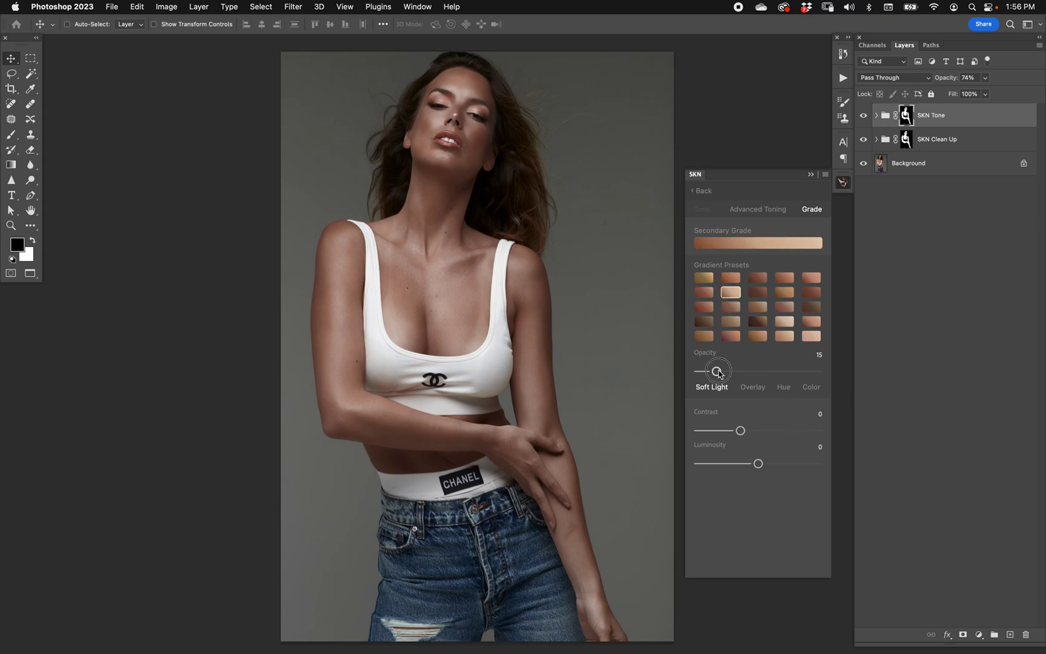
pyautogui.moveTo(716, 371); pyautogui.dragTo(748, 370)
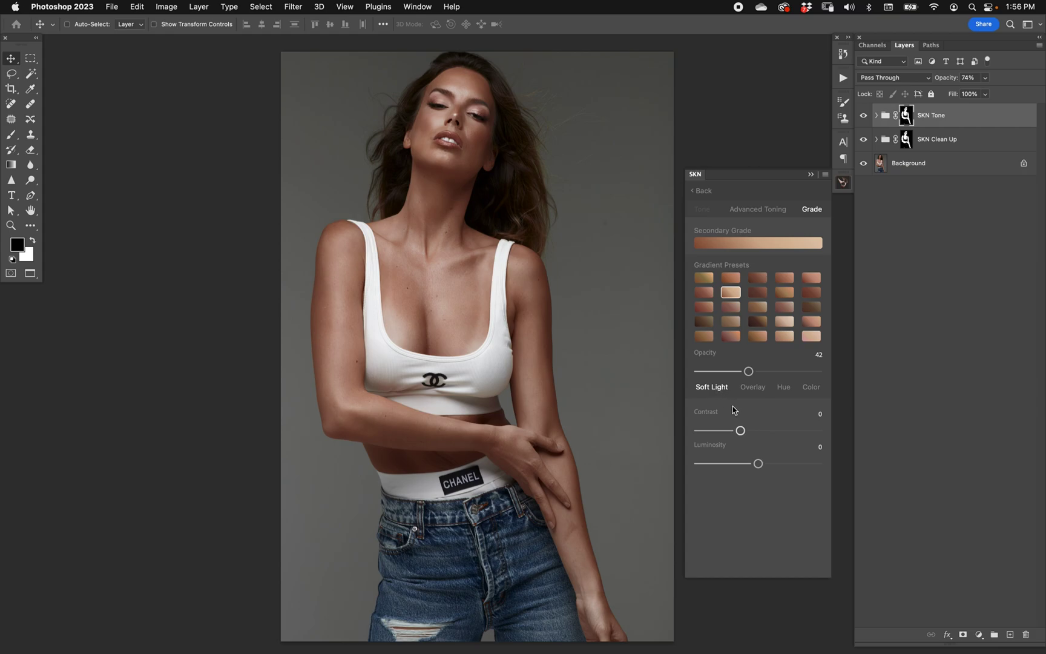
# Try the gradient in Overlay mode at opacity 13, Hue mode at opacity 45, and Color mode at opacity 59.
pyautogui.click(751, 389)
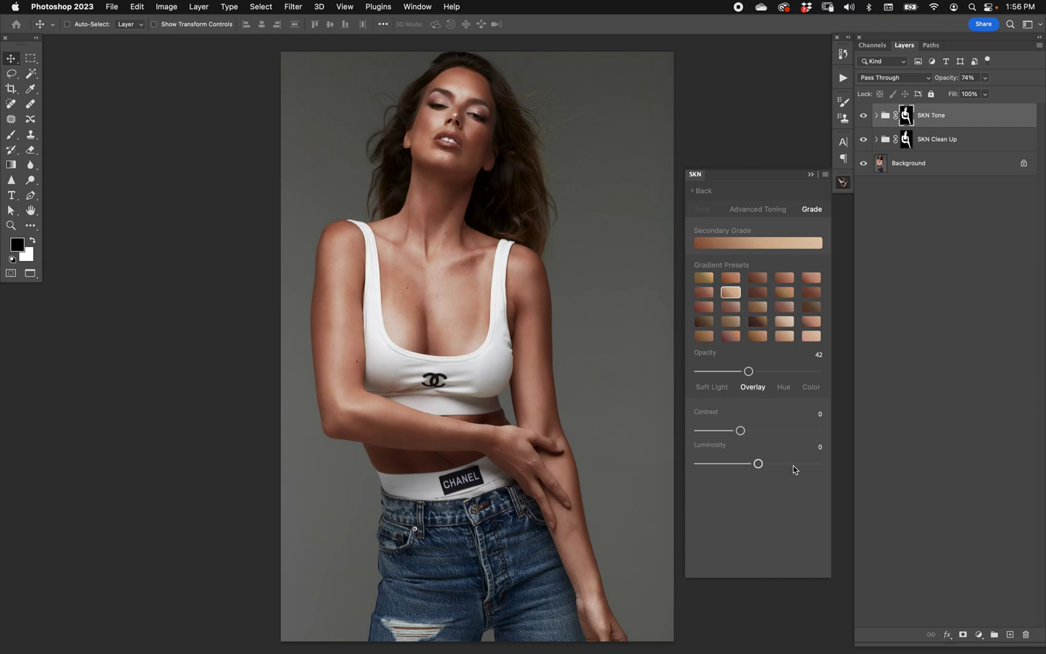
pyautogui.click(715, 371)
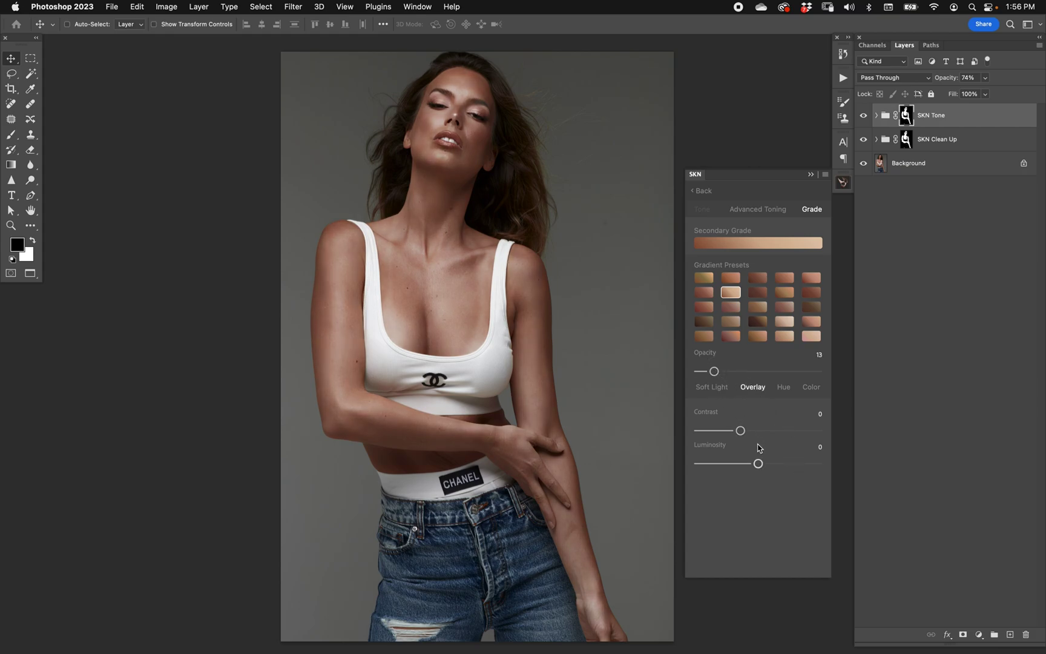
pyautogui.click(721, 371)
pyautogui.click(783, 388)
pyautogui.click(752, 371)
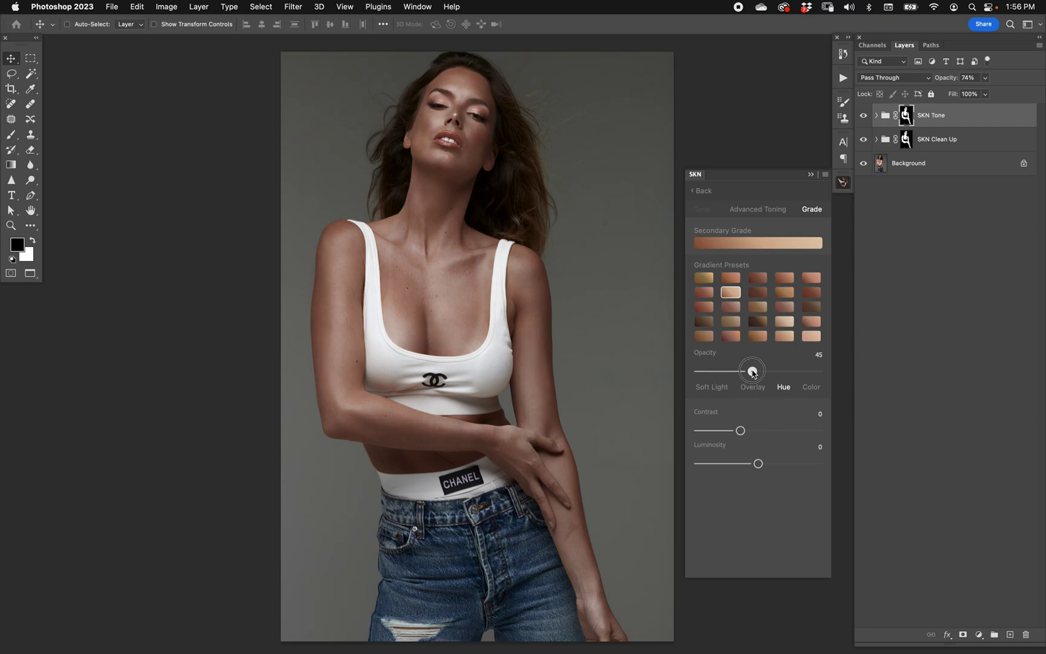
pyautogui.click(769, 371)
pyautogui.click(811, 387)
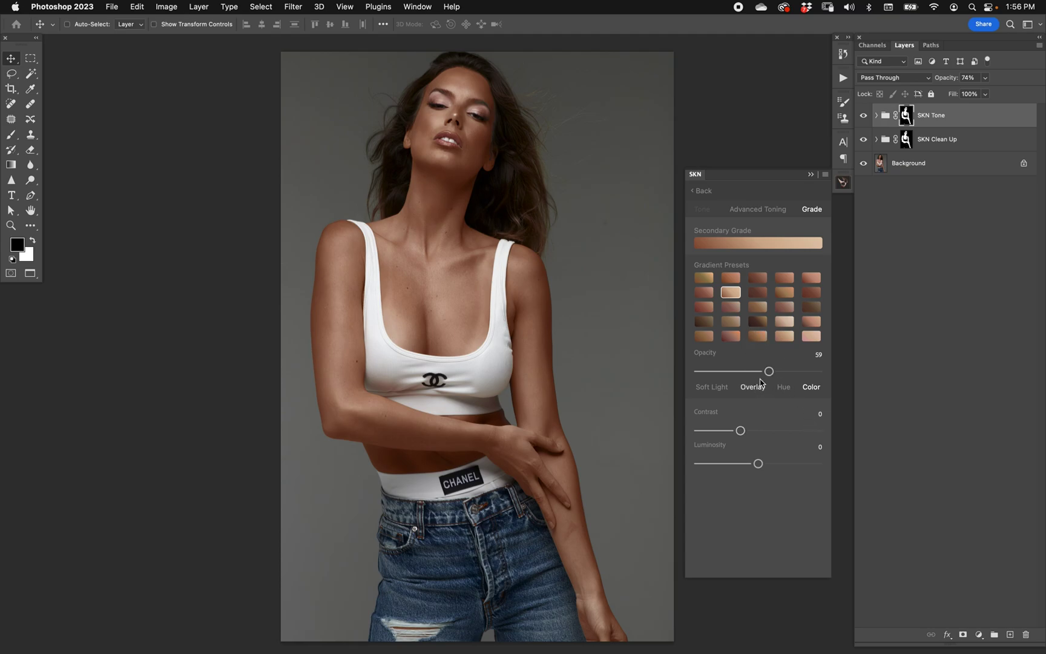
# Return the secondary grade to Soft Light mode and set its opacity to 50.
pyautogui.moveTo(769, 371); pyautogui.dragTo(732, 371)
pyautogui.click(720, 388)
pyautogui.moveTo(744, 379); pyautogui.dragTo(755, 378)
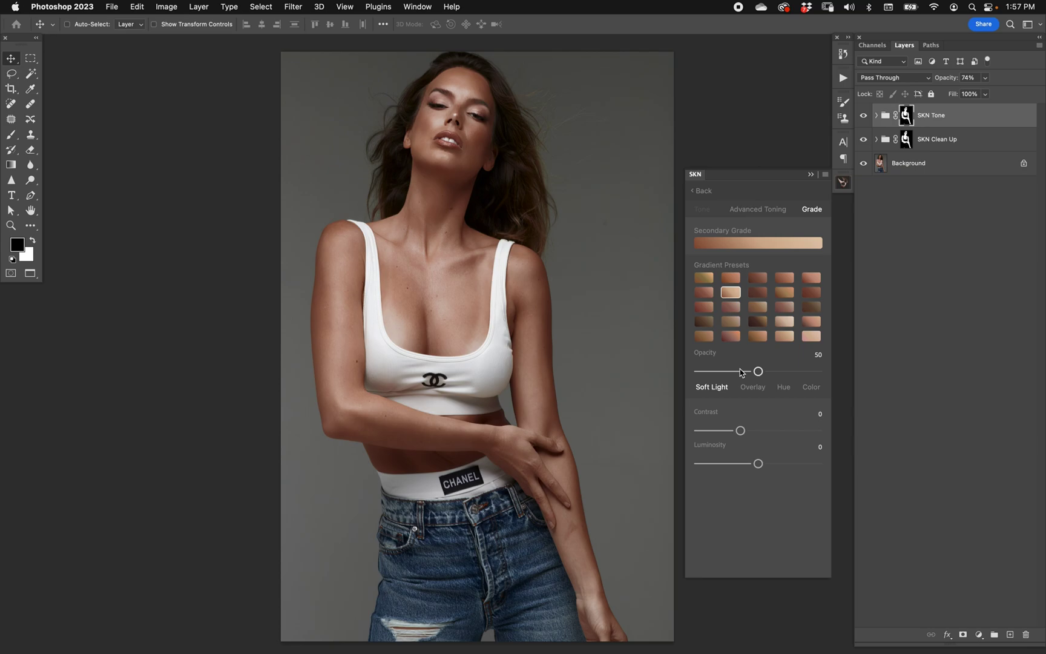
# Try the dark brown gradient preset in the fourth row and reduce its opacity to 22.
pyautogui.click(757, 321)
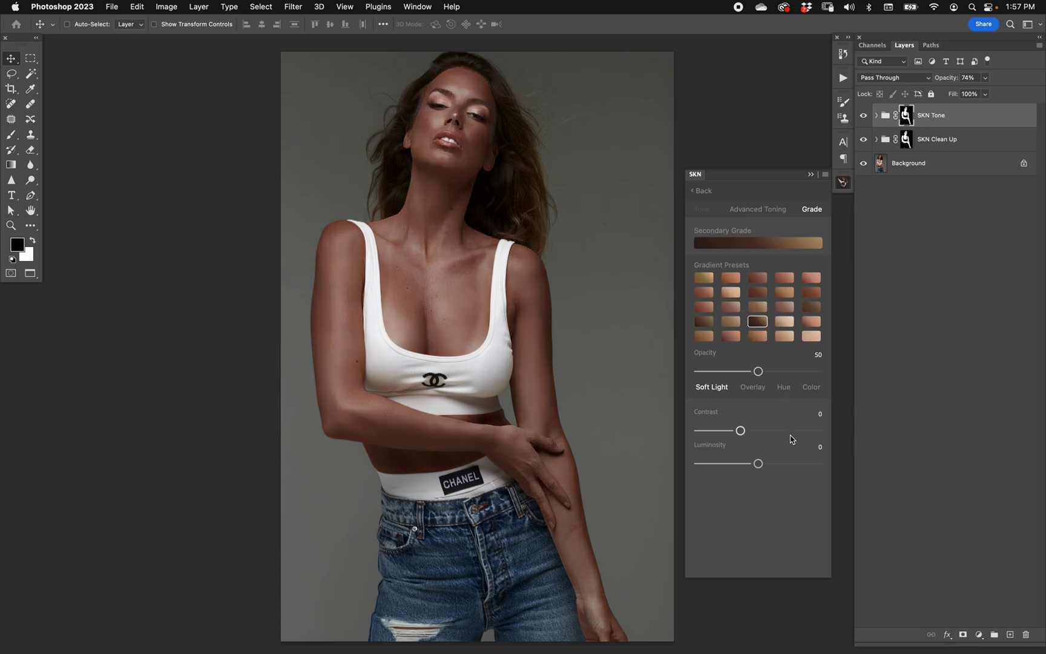
pyautogui.moveTo(757, 371); pyautogui.dragTo(724, 372)
pyautogui.click(733, 372)
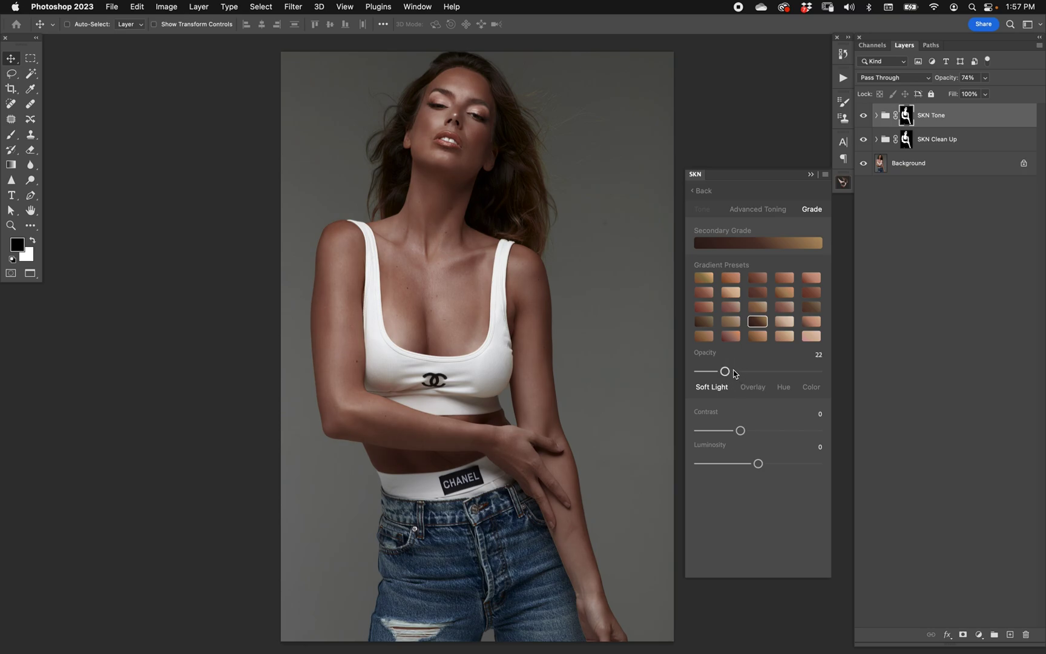
# Apply the pale pink gradient preset at opacity 42, with contrast 18 and luminosity -11.
pyautogui.click(811, 335)
pyautogui.moveTo(734, 371)
pyautogui.mouseDown()
pyautogui.moveTo(756, 372)
pyautogui.moveTo(748, 371)
pyautogui.mouseUp()
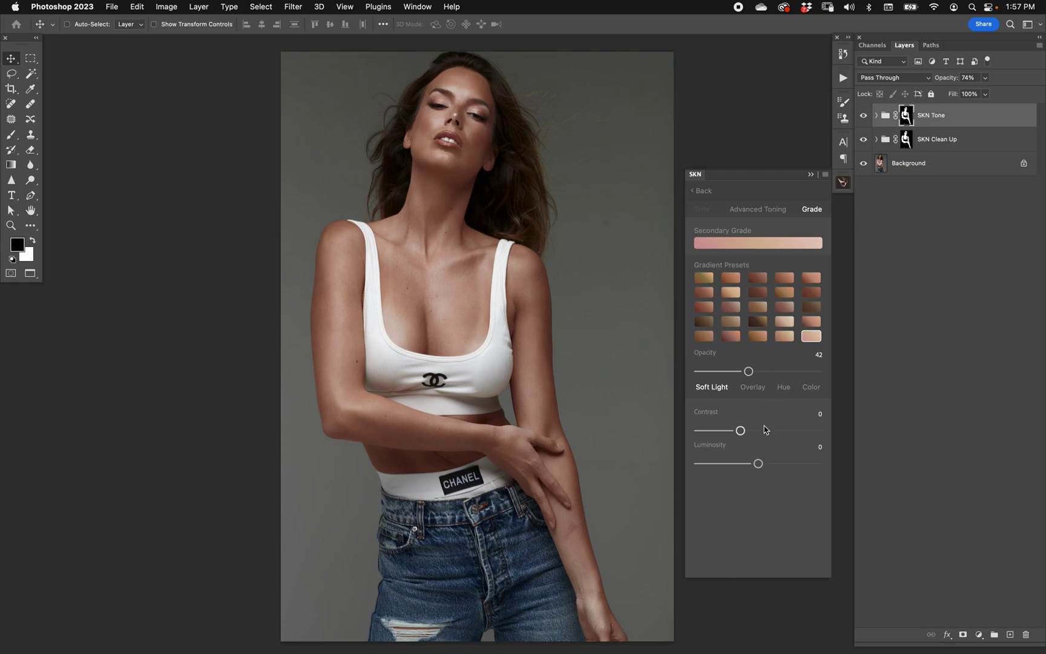
pyautogui.moveTo(740, 431); pyautogui.dragTo(762, 430)
pyautogui.moveTo(760, 464)
pyautogui.mouseDown()
pyautogui.moveTo(782, 471)
pyautogui.moveTo(752, 463)
pyautogui.mouseUp()
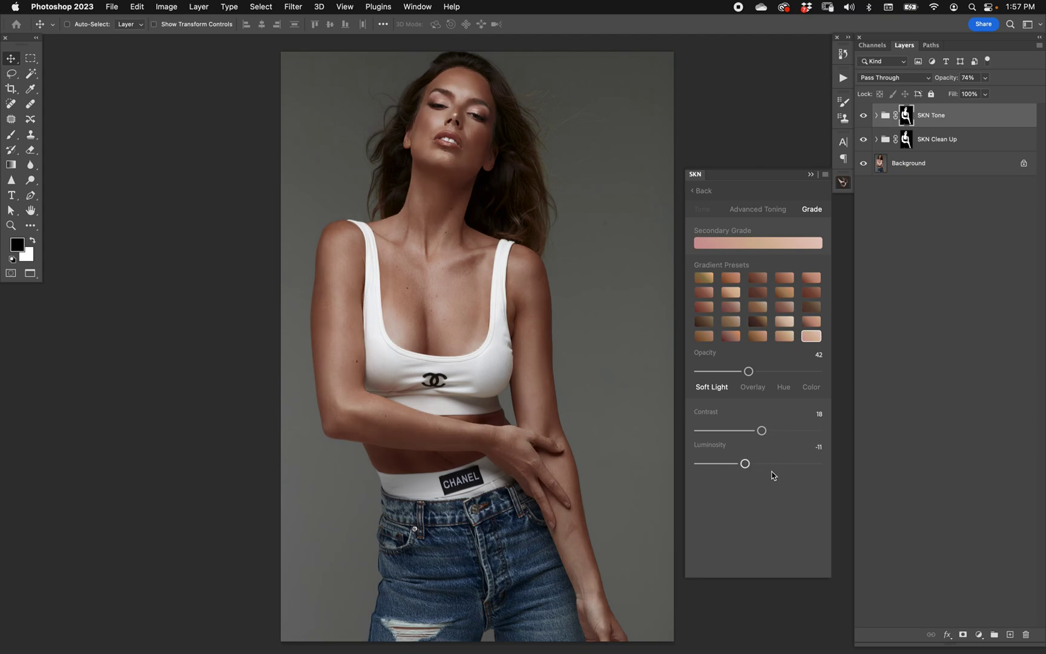
# Apply the first gradient preset, brown through olive to orange, and fine-tune its opacity, contrast and luminosity.
pyautogui.click(702, 279)
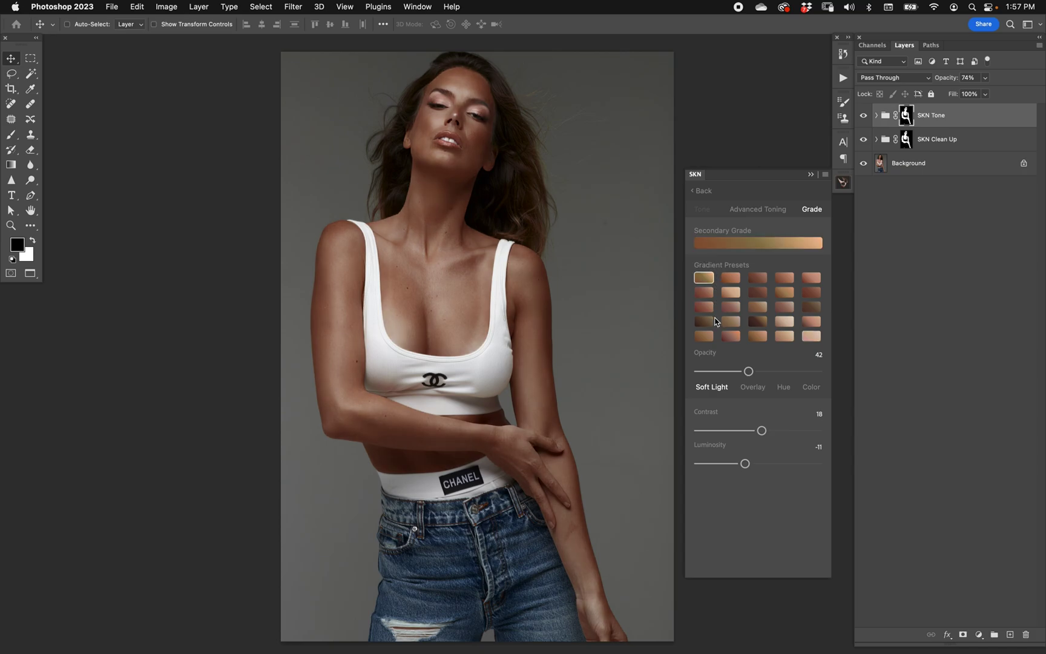
pyautogui.moveTo(749, 371); pyautogui.dragTo(747, 371)
pyautogui.moveTo(762, 431); pyautogui.dragTo(755, 464)
# Return to the Tone controls, raise midtone brightness slightly, and set highlight intensity to 89 with the third highlight range.
pyautogui.click(702, 209)
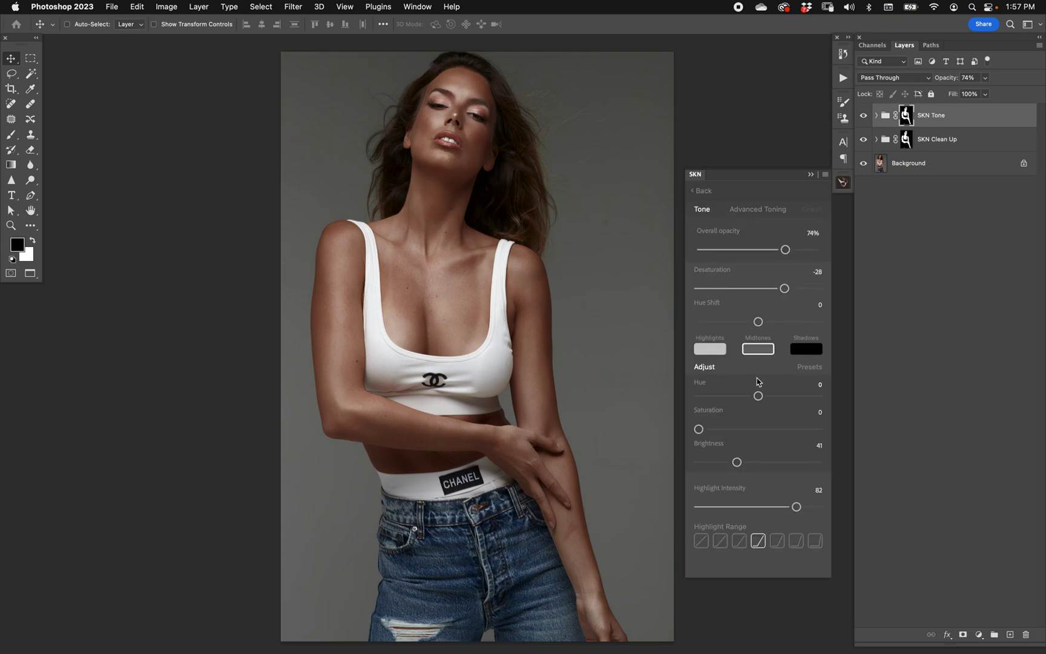
pyautogui.moveTo(737, 462); pyautogui.dragTo(744, 462)
pyautogui.click(713, 349)
pyautogui.moveTo(797, 507); pyautogui.dragTo(806, 508)
pyautogui.click(739, 540)
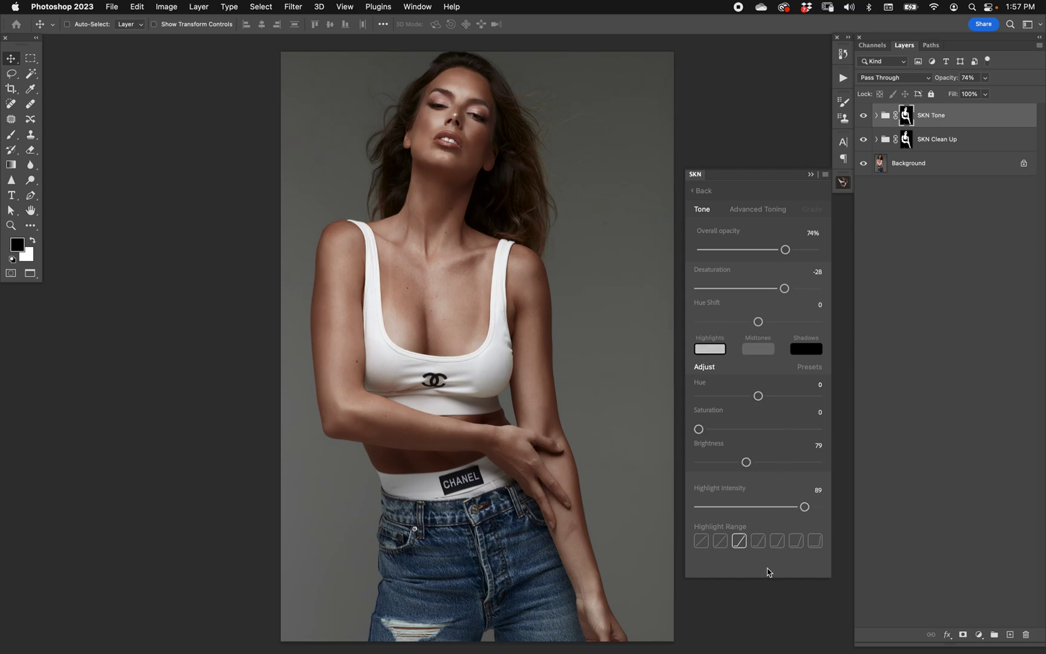
# Set the highlight intensity to 81 and try several brown gradient presets for the secondary grade.
pyautogui.moveTo(805, 508); pyautogui.dragTo(794, 507)
pyautogui.click(812, 210)
pyautogui.click(732, 280)
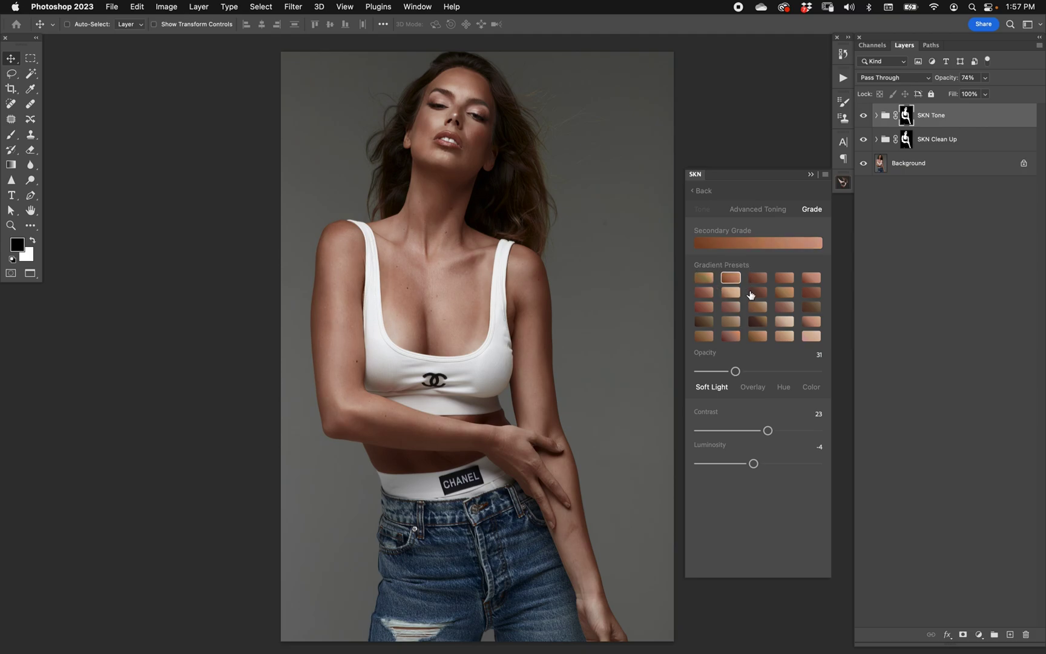
pyautogui.click(757, 322)
pyautogui.click(703, 335)
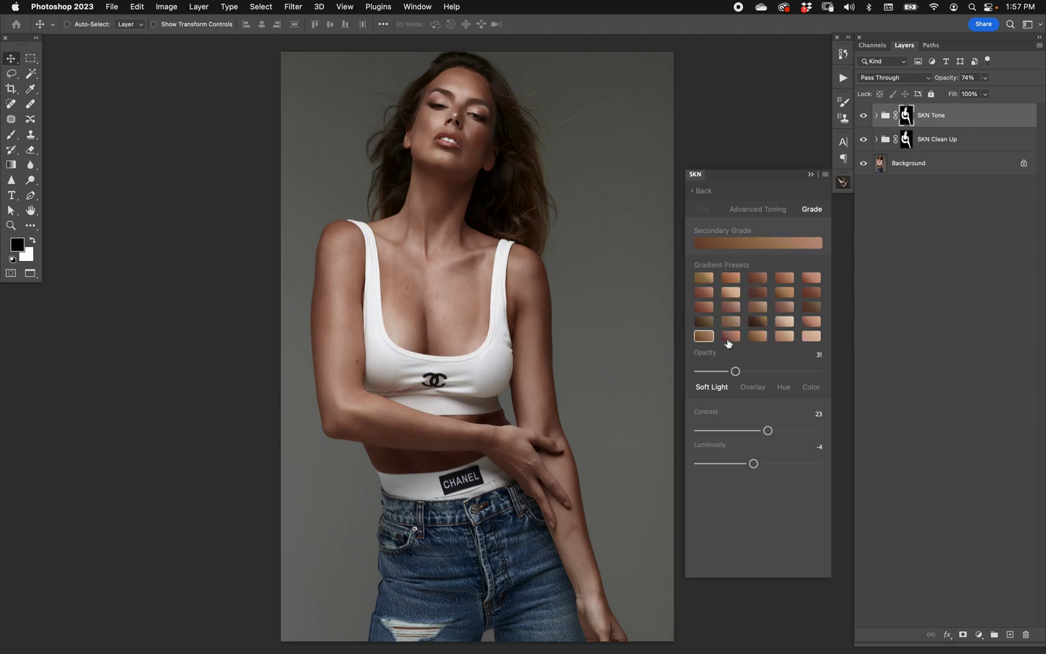
pyautogui.click(707, 325)
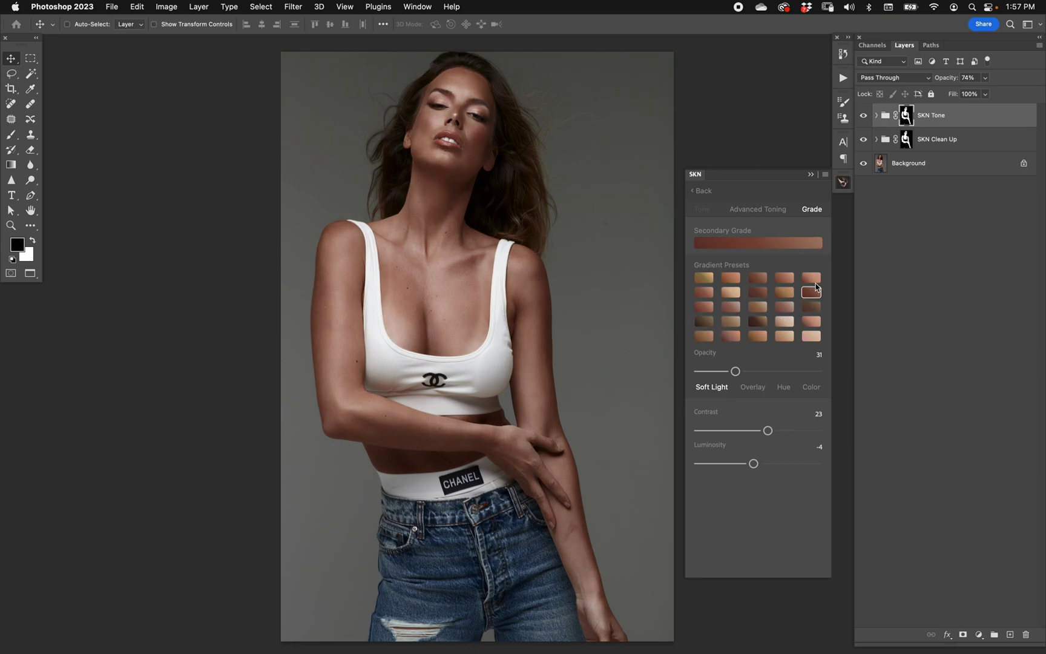
# Apply the last pale pink gradient preset with contrast 21 and luminosity -8, and return to the Tone controls.
pyautogui.click(811, 336)
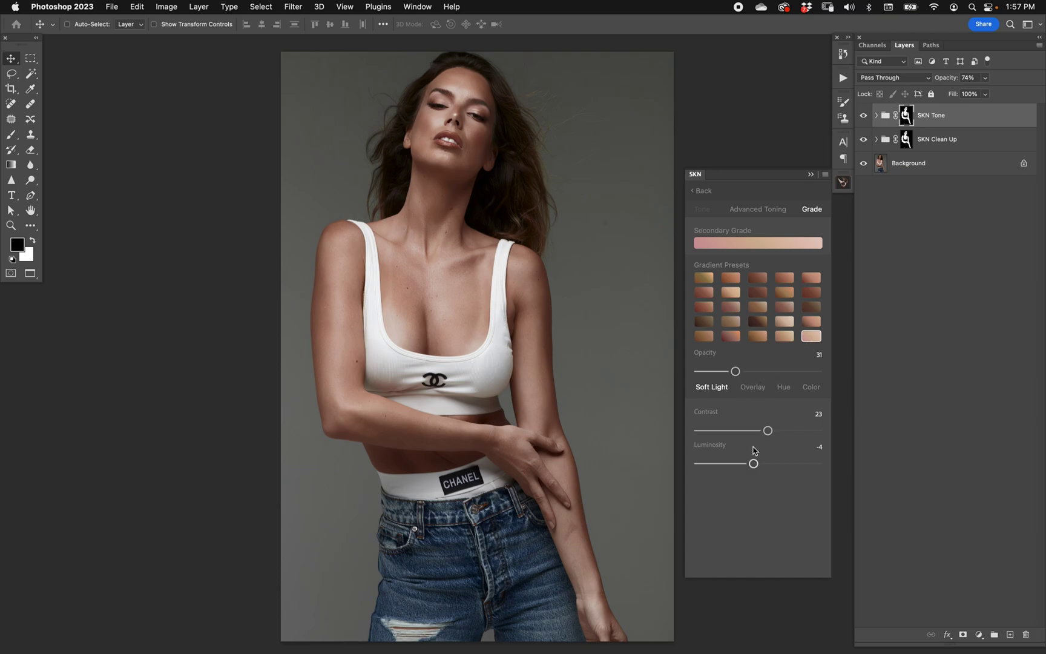
pyautogui.moveTo(769, 430); pyautogui.dragTo(748, 463)
pyautogui.click(703, 211)
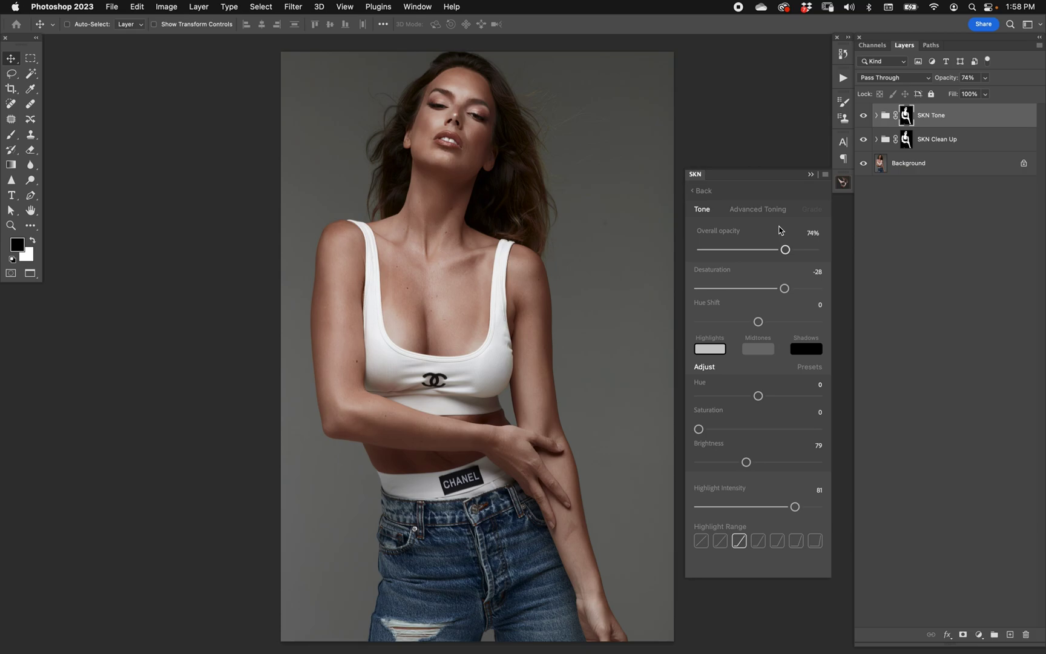
# Save the current toning as a preset named Medium Tan Tone.
pyautogui.click(703, 191)
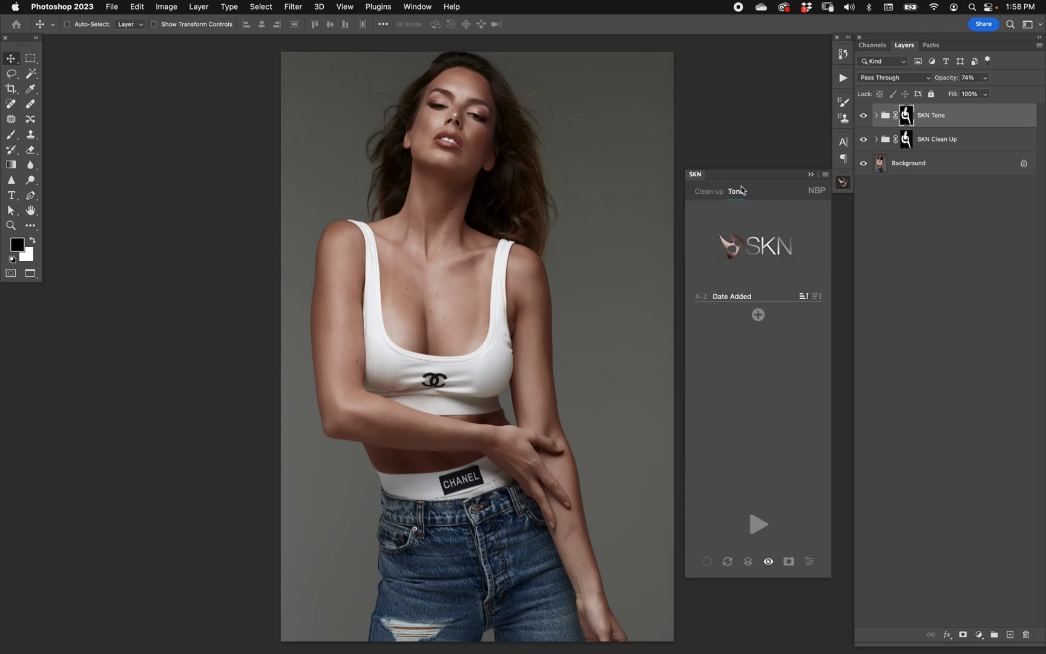
pyautogui.click(758, 315)
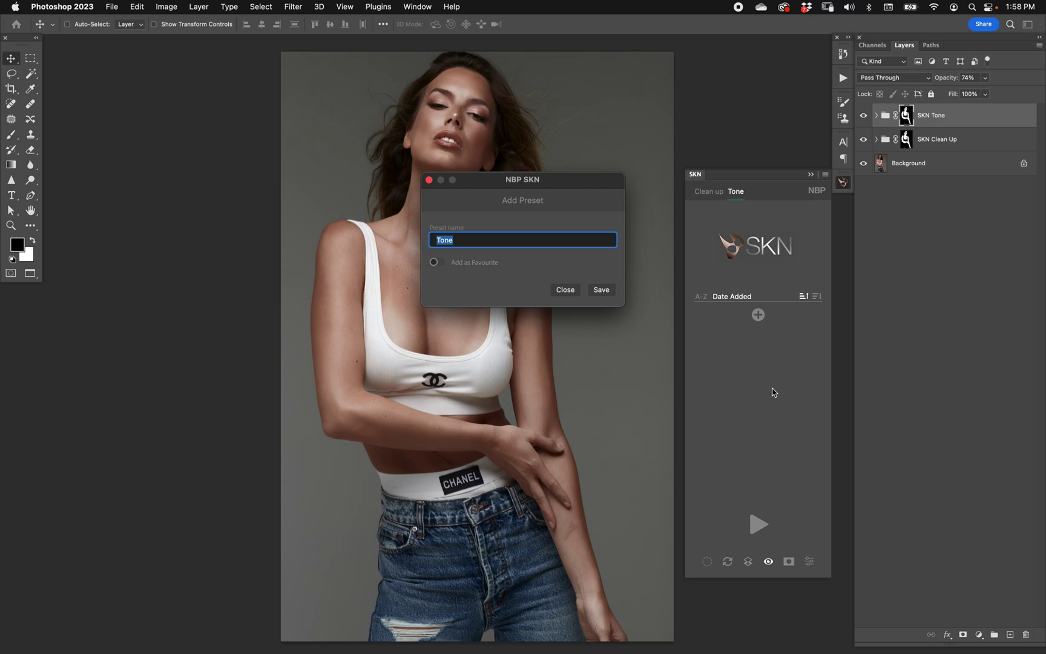
pyautogui.write('ME')
pyautogui.press('BackSpace')
pyautogui.press('BackSpace')
pyautogui.press('BackSpace')
pyautogui.press('BackSpace')
pyautogui.press('Return')
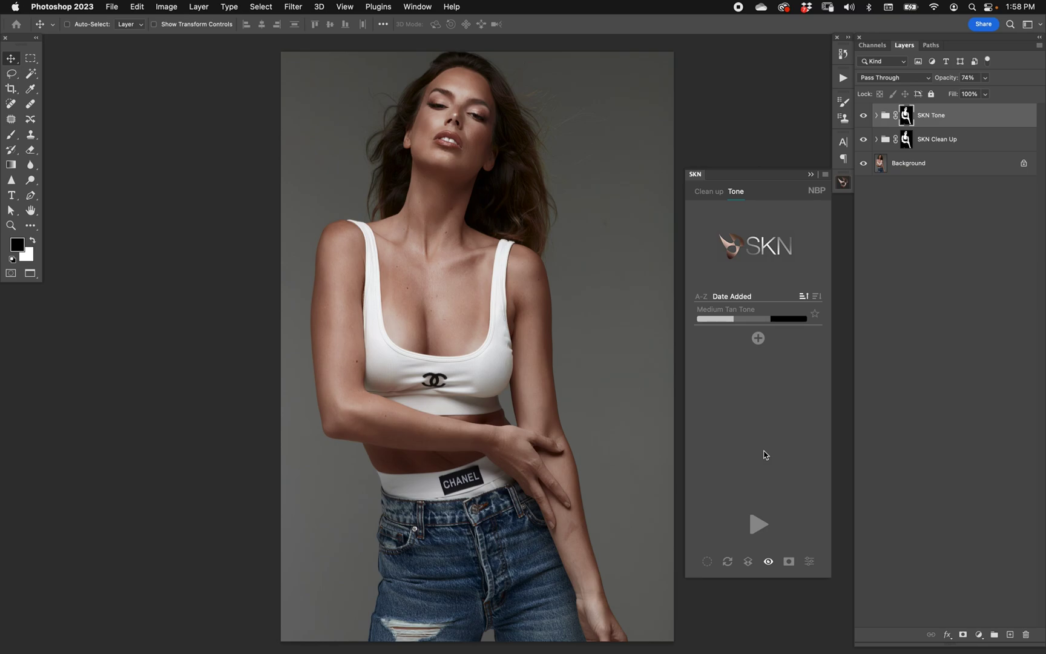
# Compare the face and neck up close with the SKN Tone group hidden and shown.
pyautogui.click(10, 225)
pyautogui.click(476, 340)
pyautogui.click(474, 222)
pyautogui.moveTo(474, 222); pyautogui.dragTo(545, 230)
pyautogui.click(863, 115)
pyautogui.click(863, 115)
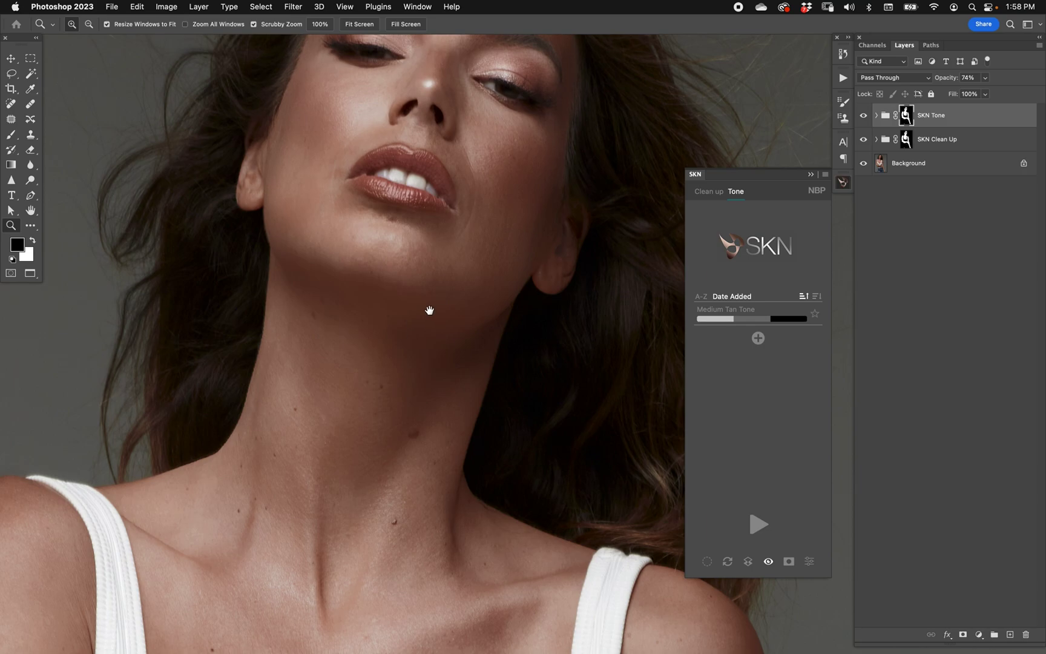
# Hide the SKN Tone group and set the SKN Clean Up texture recovery amount to 57%.
pyautogui.moveTo(430, 311); pyautogui.dragTo(405, 354)
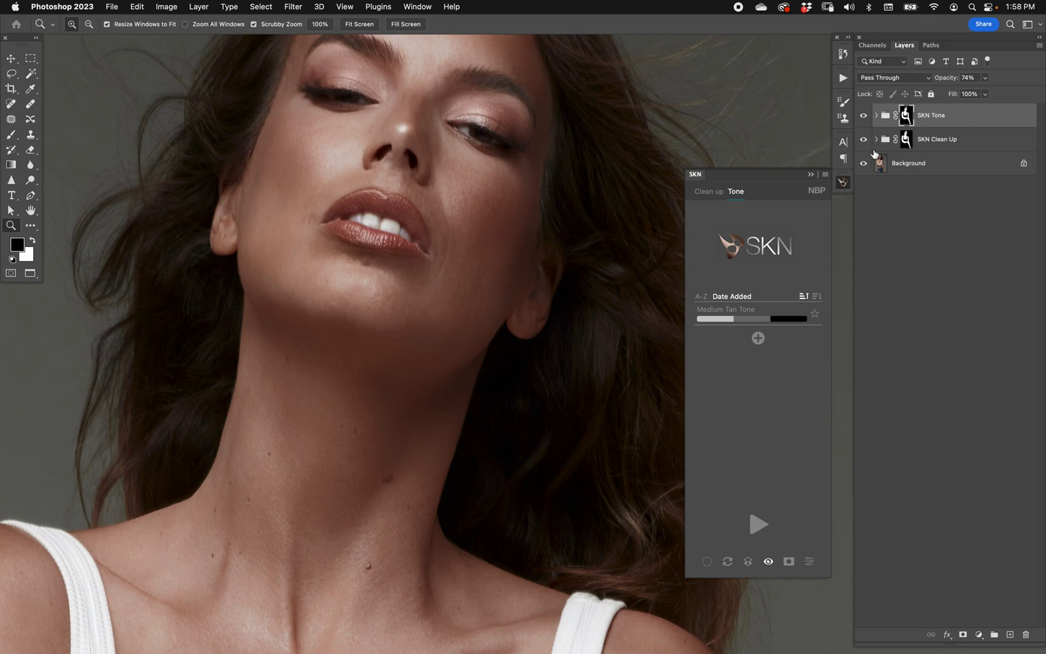
pyautogui.click(864, 115)
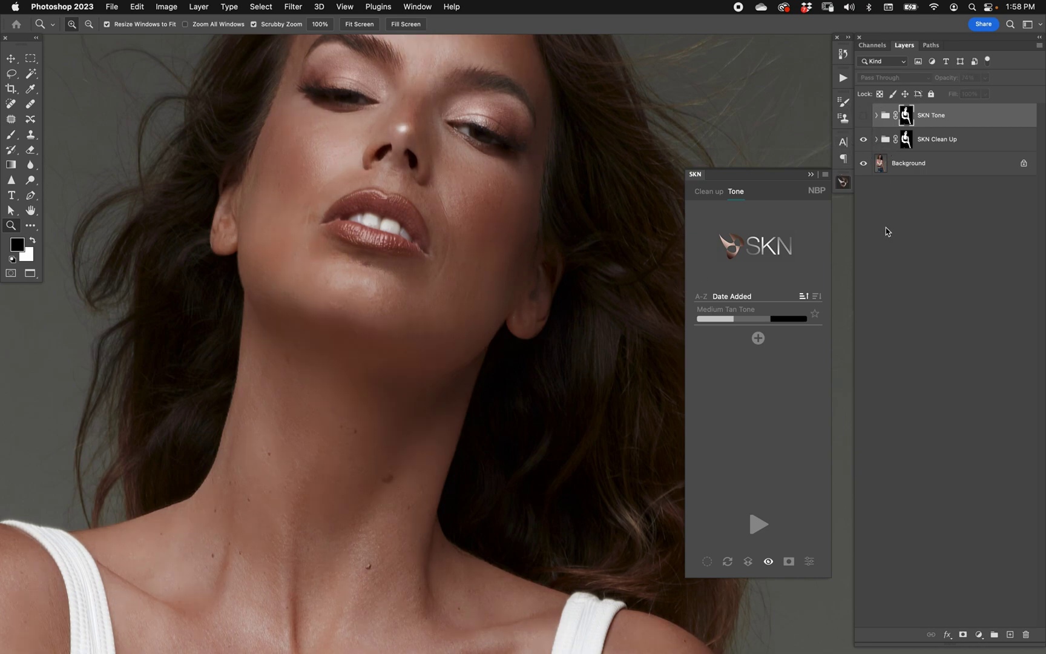
pyautogui.click(965, 147)
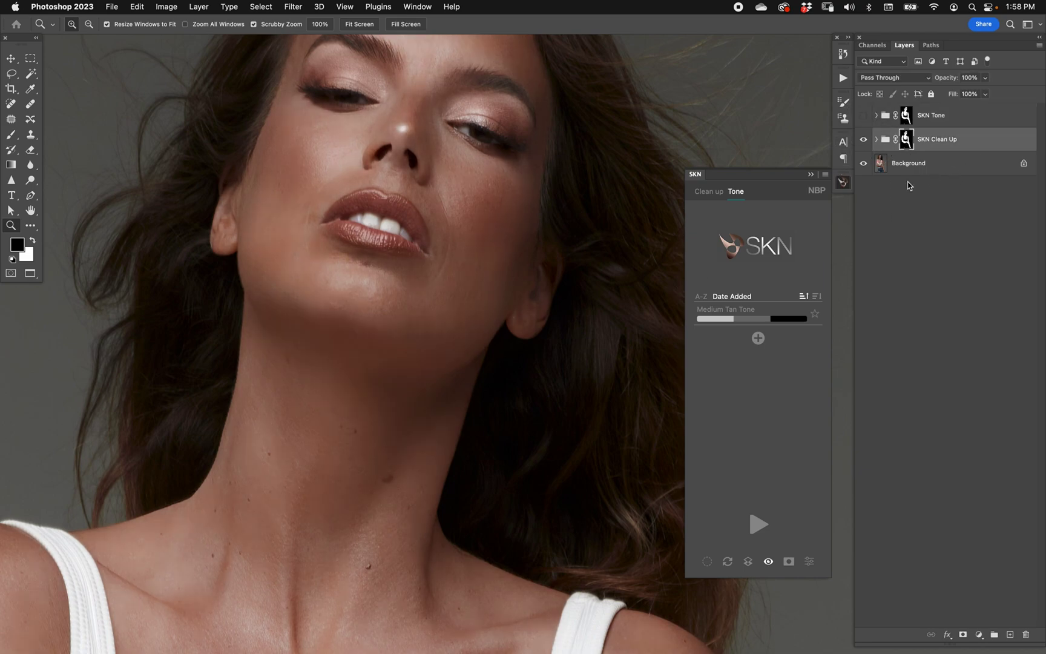
pyautogui.click(705, 191)
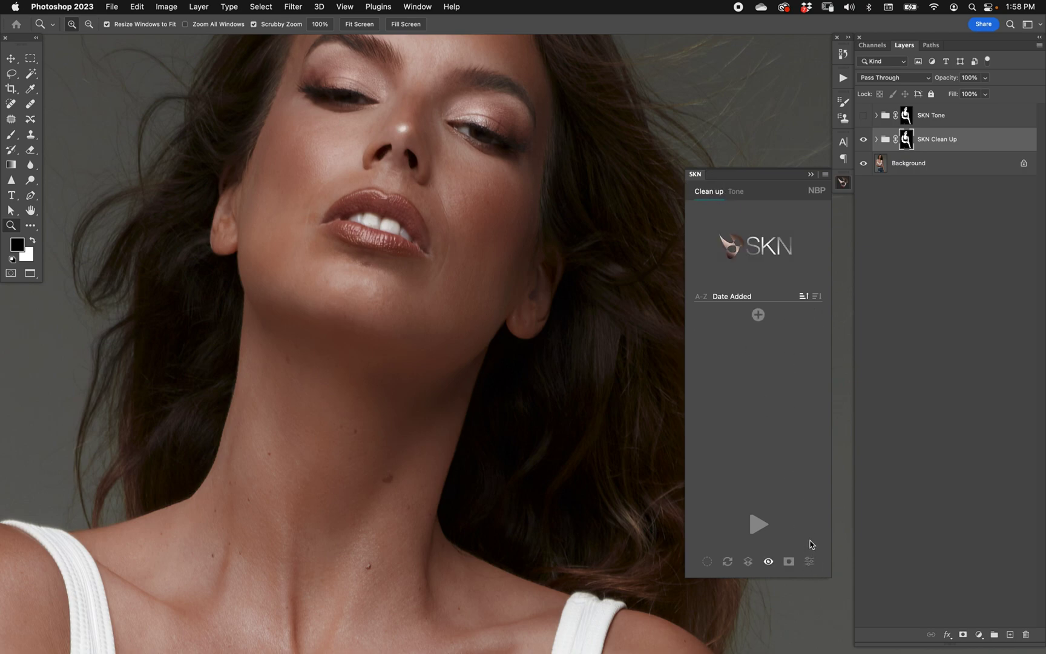
pyautogui.click(810, 562)
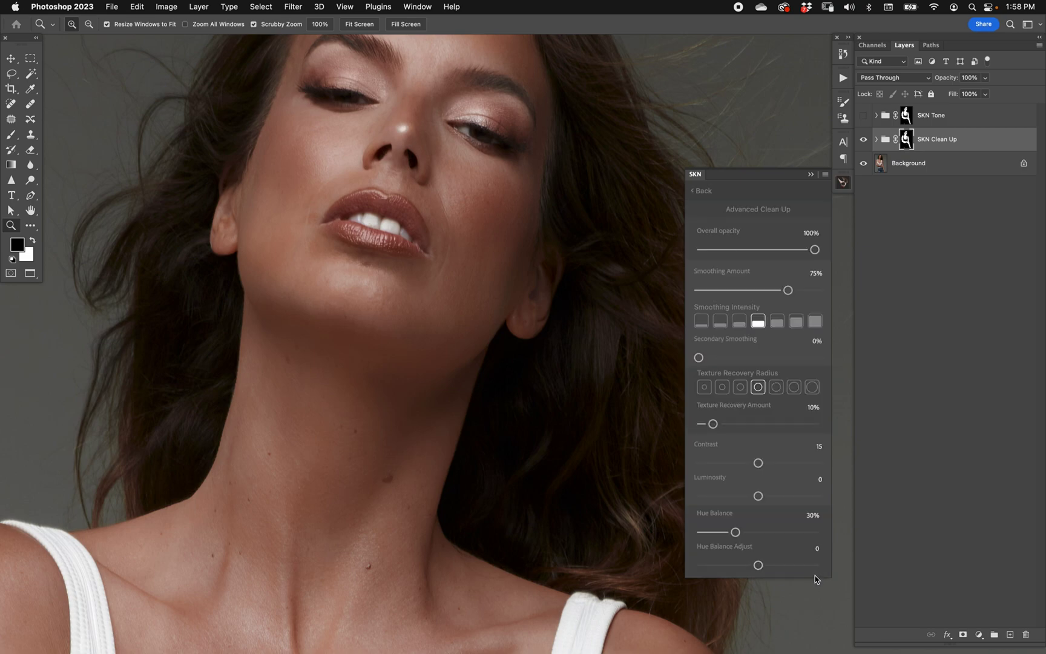
pyautogui.click(754, 424)
pyautogui.click(765, 424)
pyautogui.moveTo(469, 514); pyautogui.dragTo(466, 322)
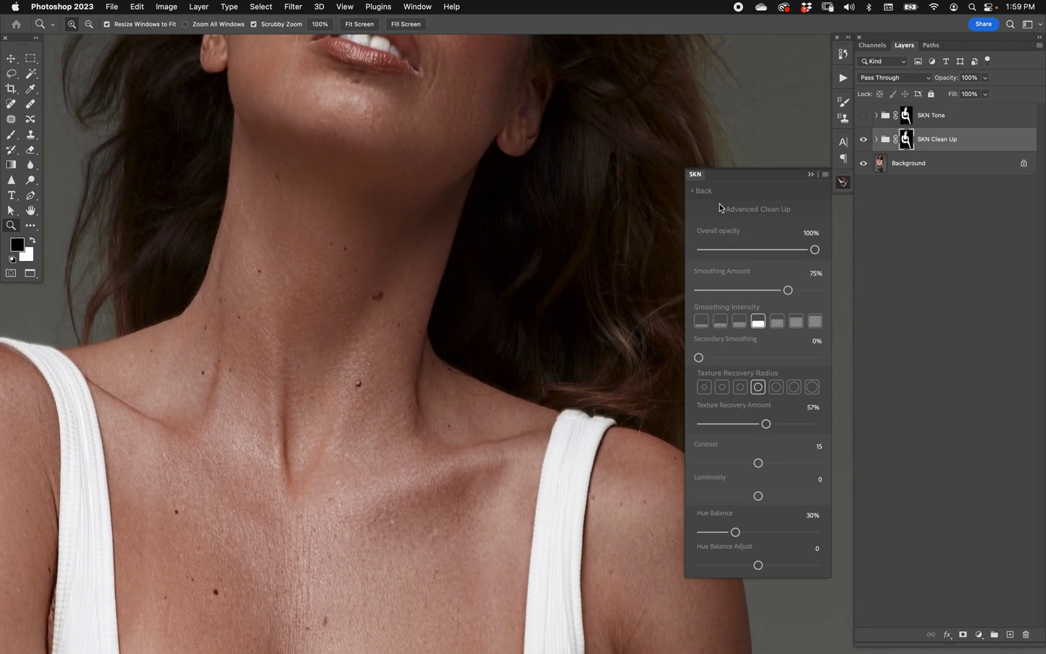
# Show the SKN Tone group again and refresh it to pick up the changed clean-up.
pyautogui.click(702, 190)
pyautogui.click(736, 191)
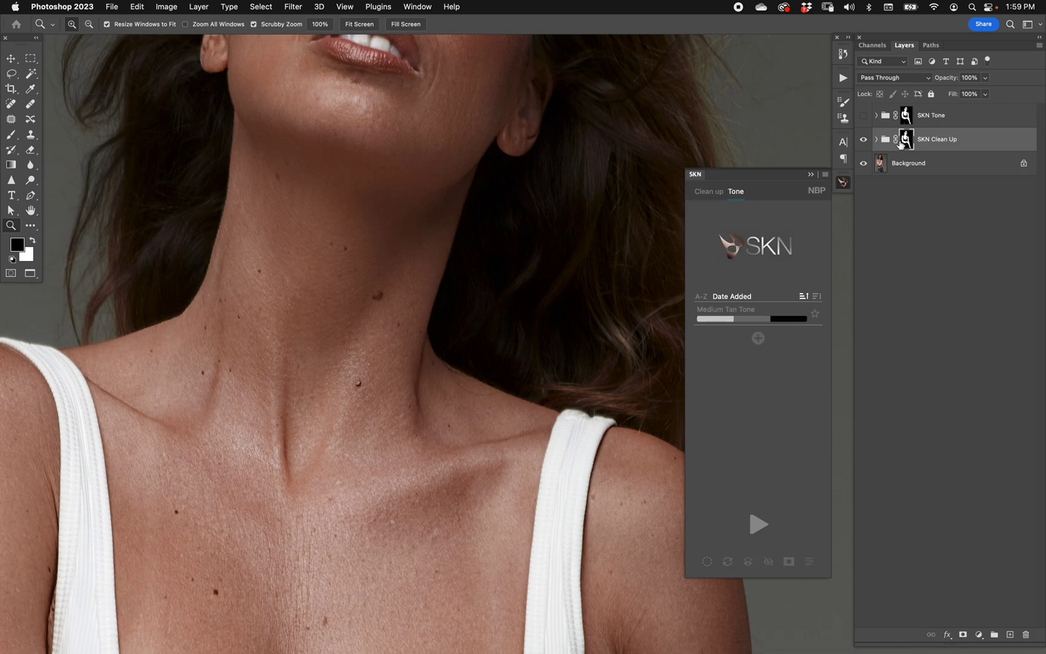
pyautogui.click(953, 121)
pyautogui.click(864, 118)
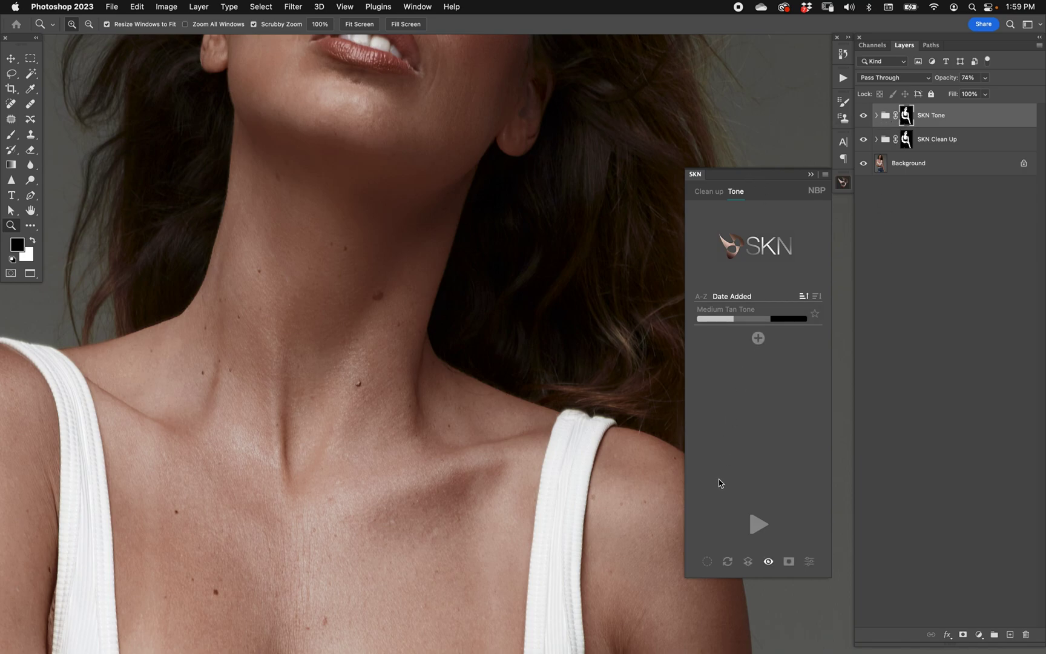
pyautogui.click(728, 561)
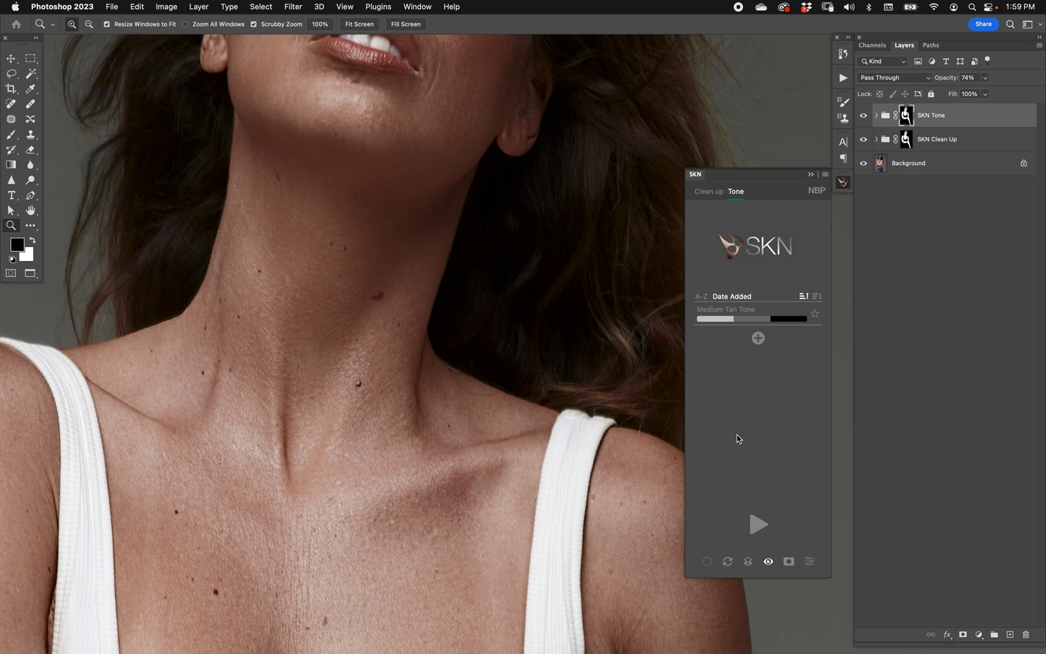
# With SKN Tone hidden, set SKN Clean Up to the second texture recovery radius at 26%, contrast 7 and luminosity 5, and adjust the hue balance.
pyautogui.click(864, 115)
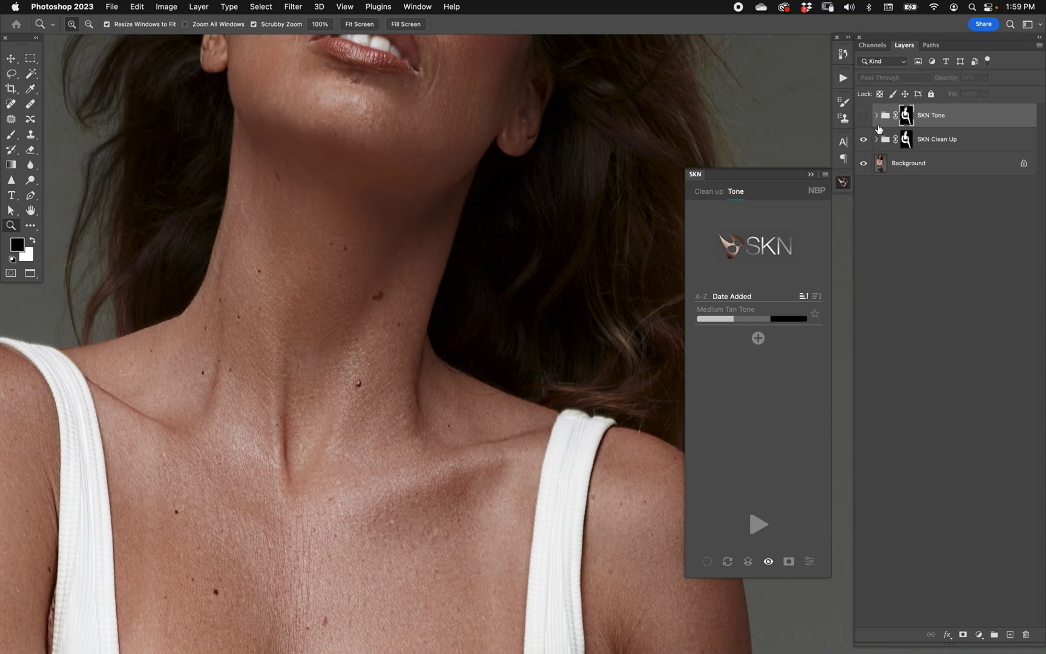
pyautogui.click(961, 145)
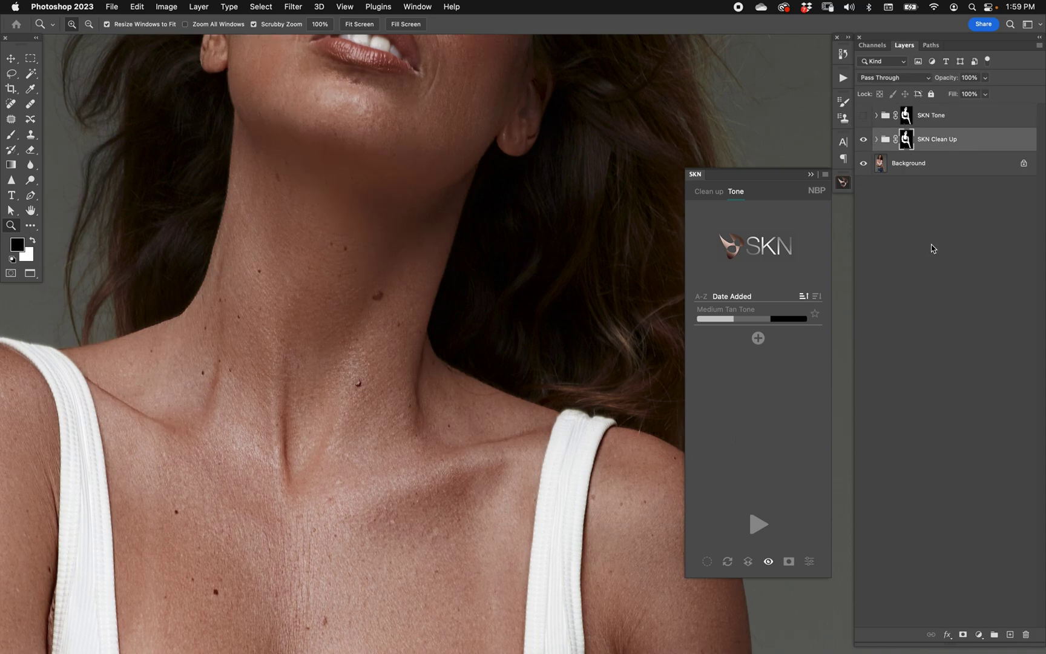
pyautogui.click(708, 191)
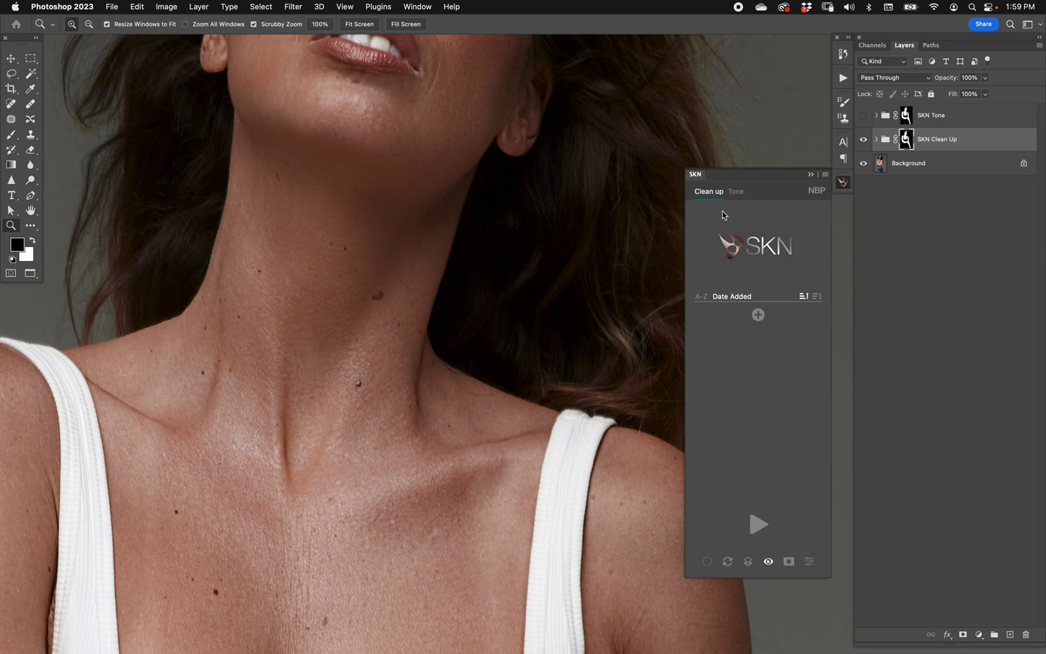
pyautogui.click(812, 561)
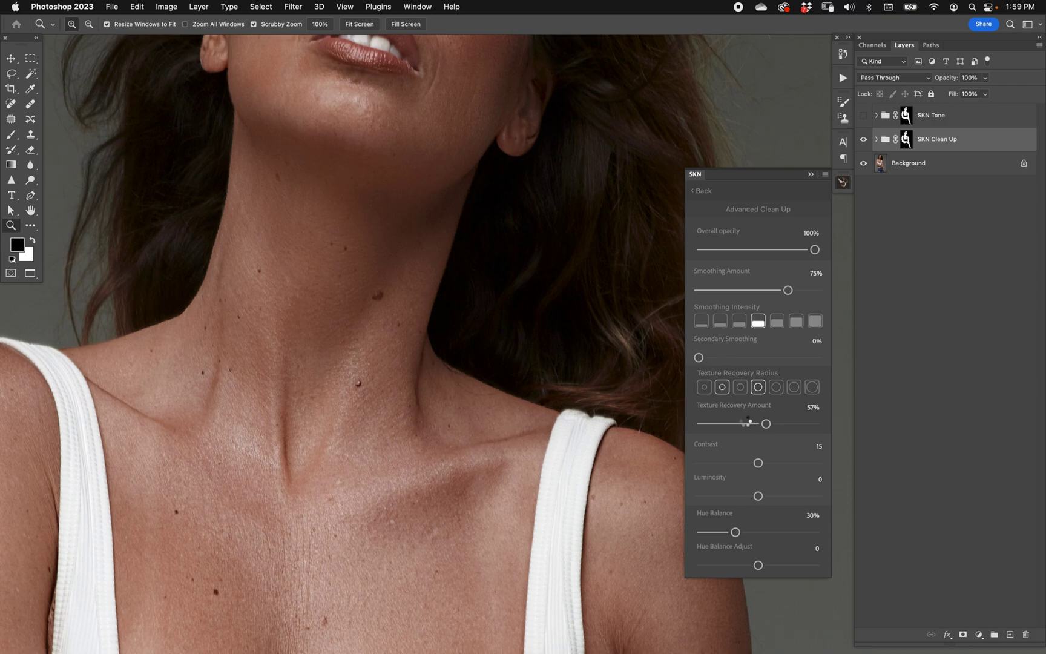
pyautogui.click(731, 424)
pyautogui.moveTo(760, 464); pyautogui.dragTo(765, 497)
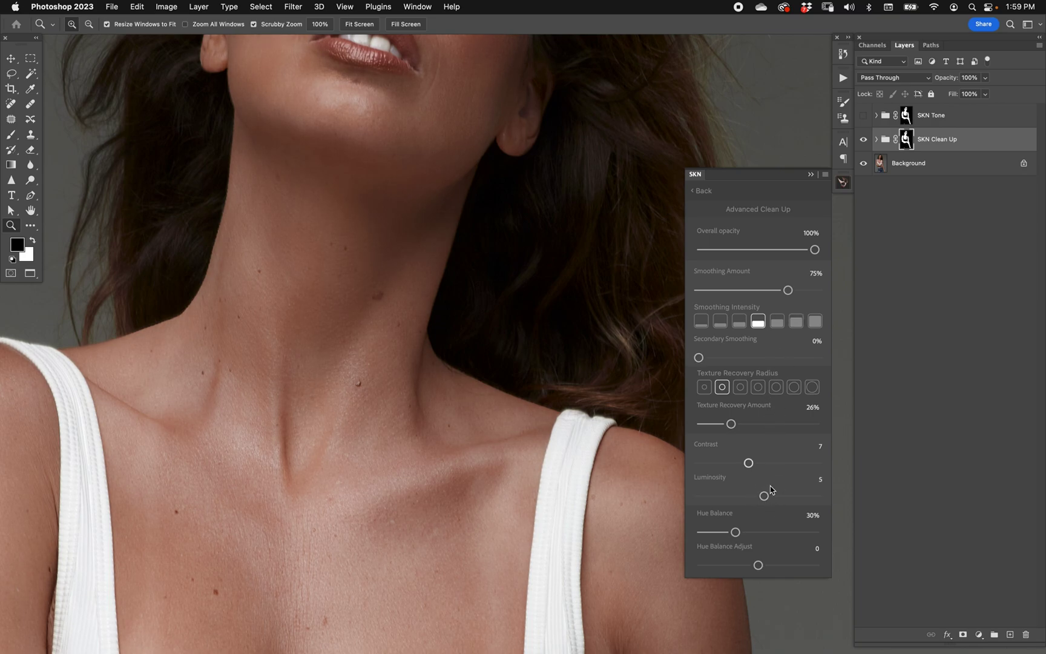
pyautogui.moveTo(735, 532); pyautogui.dragTo(766, 566)
# Turn SKN Tone back on and refresh its toning to match the softened clean-up texture.
pyautogui.click(931, 119)
pyautogui.click(863, 118)
pyautogui.click(704, 190)
pyautogui.click(737, 191)
pyautogui.click(727, 561)
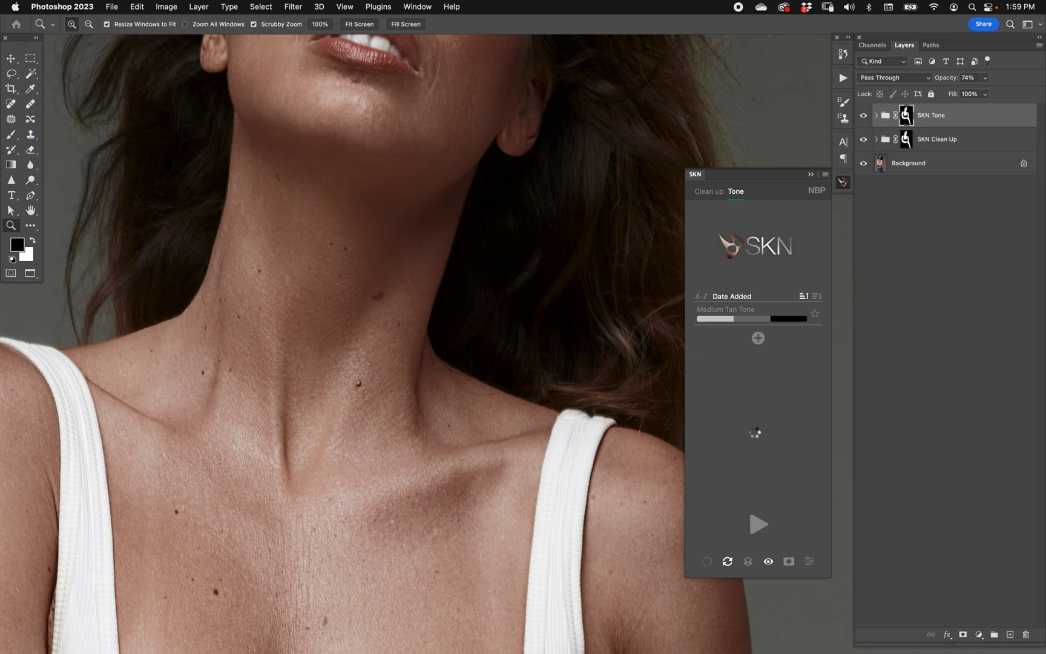
# Set the SKN Tone highlight intensity to 62 while viewing the whole portrait.
pyautogui.keyDown('alt'); pyautogui.click(636, 438); pyautogui.keyUp('alt')
pyautogui.moveTo(496, 362); pyautogui.dragTo(493, 420)
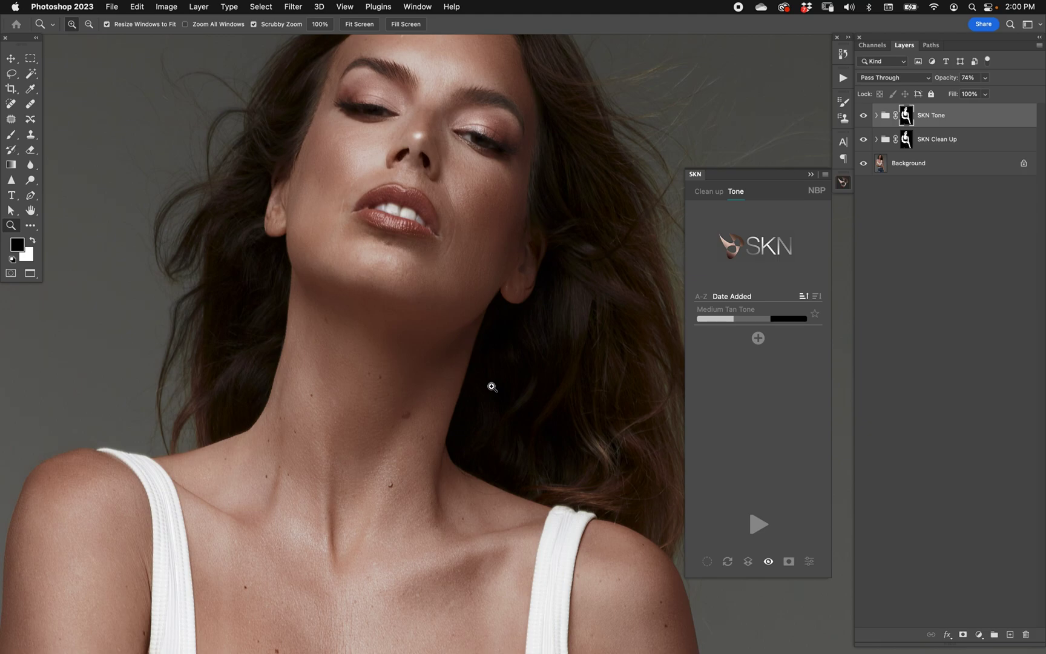
pyautogui.press('super+0')
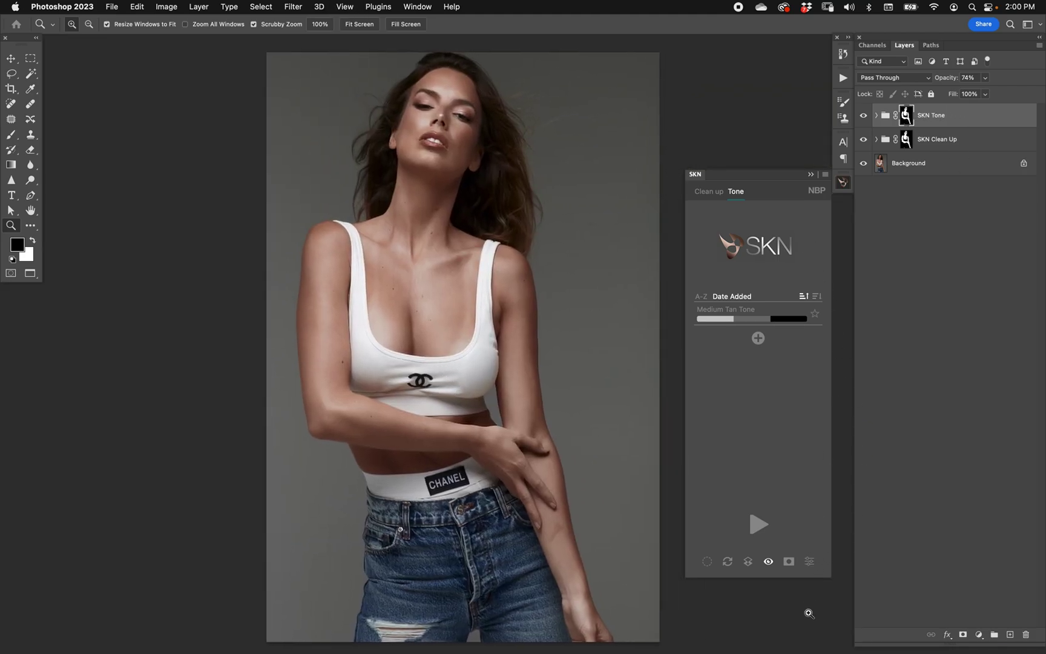
pyautogui.click(809, 561)
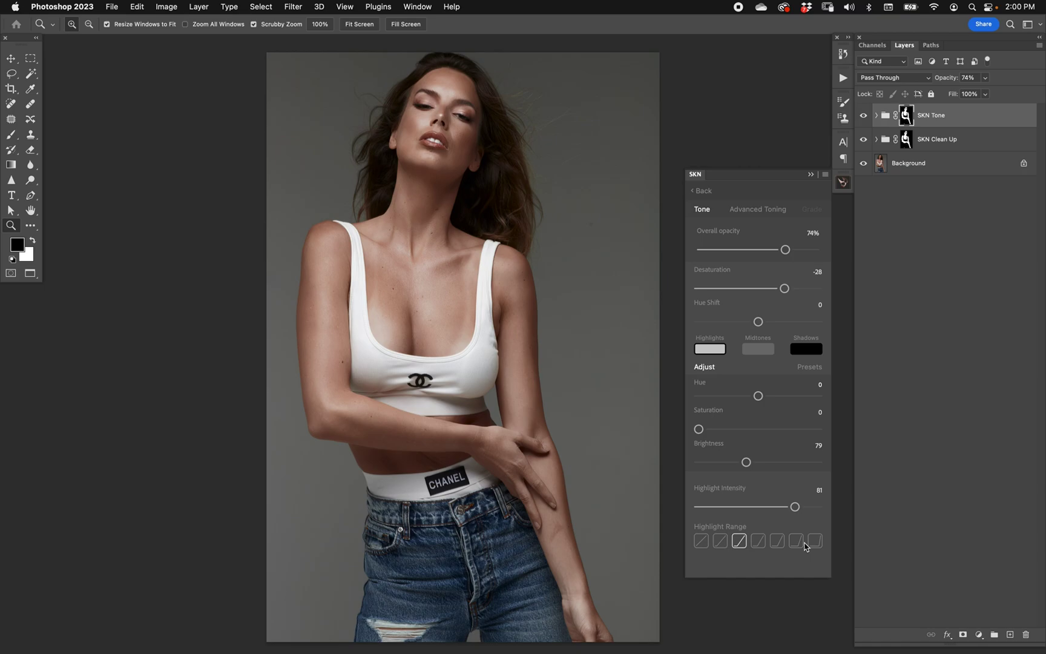
pyautogui.moveTo(797, 510); pyautogui.dragTo(779, 514)
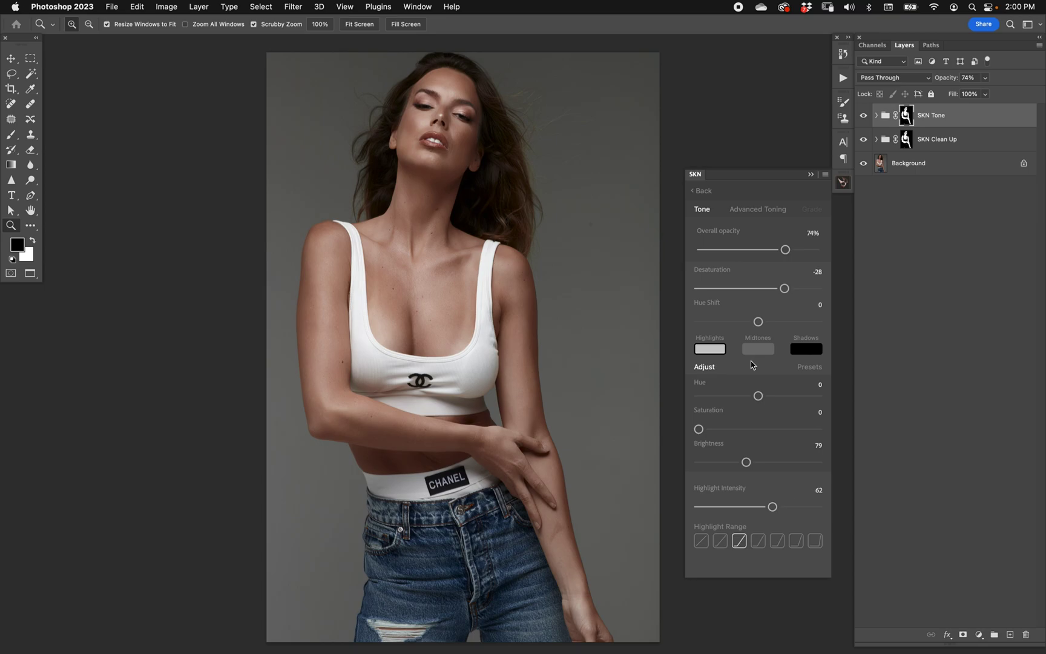
# Compare the retouched portrait with the original background layer and review the midtone and secondary grade settings.
pyautogui.keyDown('alt'); pyautogui.click(863, 163); pyautogui.keyUp('alt')
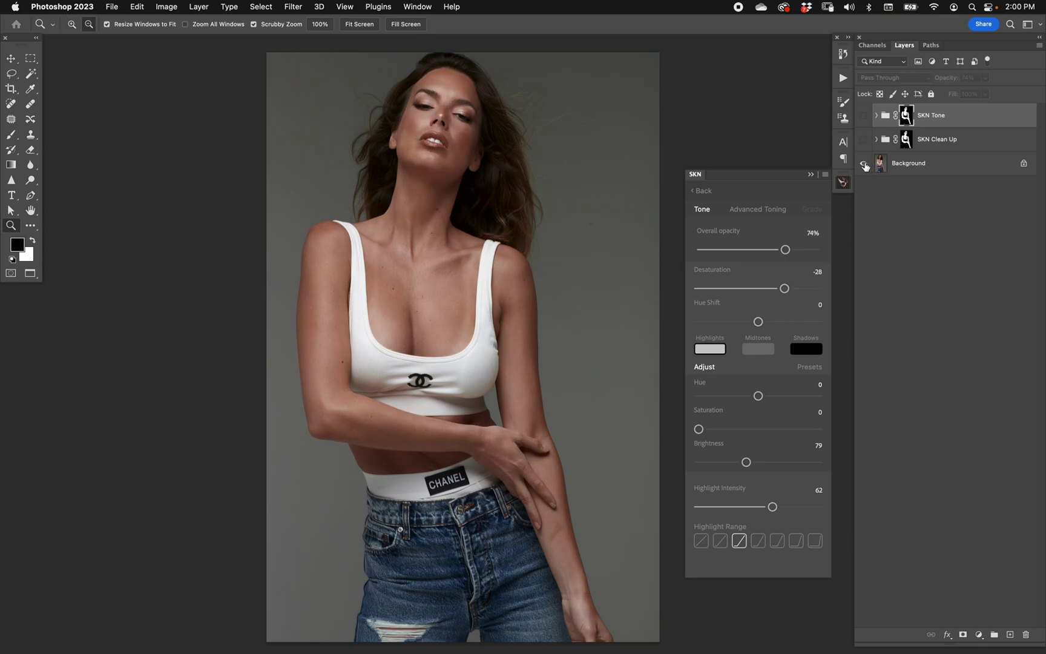
pyautogui.keyDown('alt'); pyautogui.click(863, 163); pyautogui.keyUp('alt')
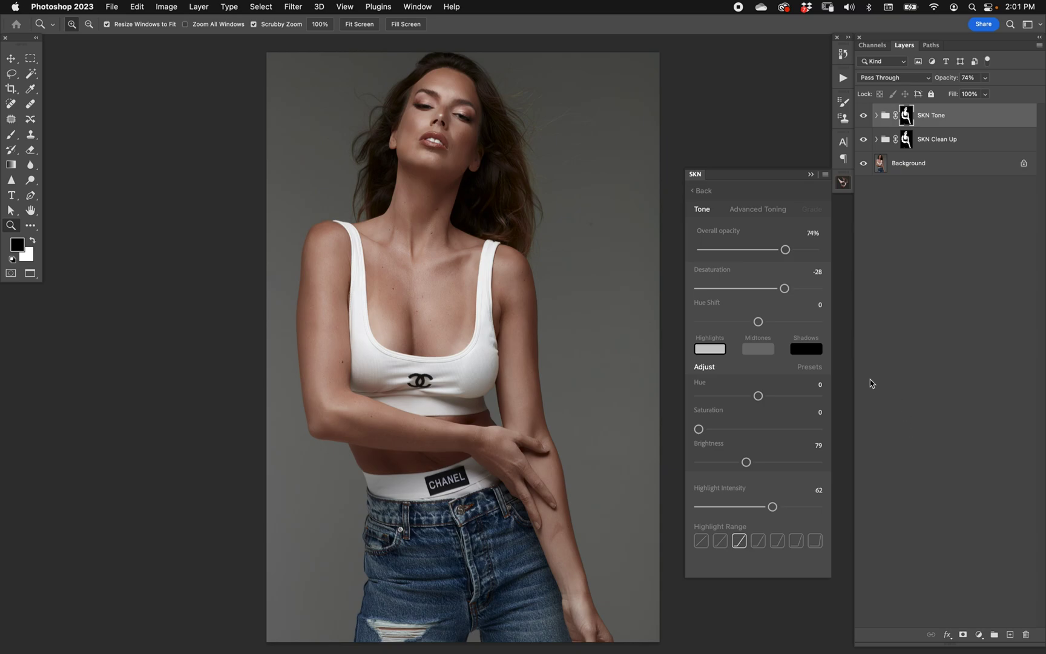
pyautogui.click(758, 348)
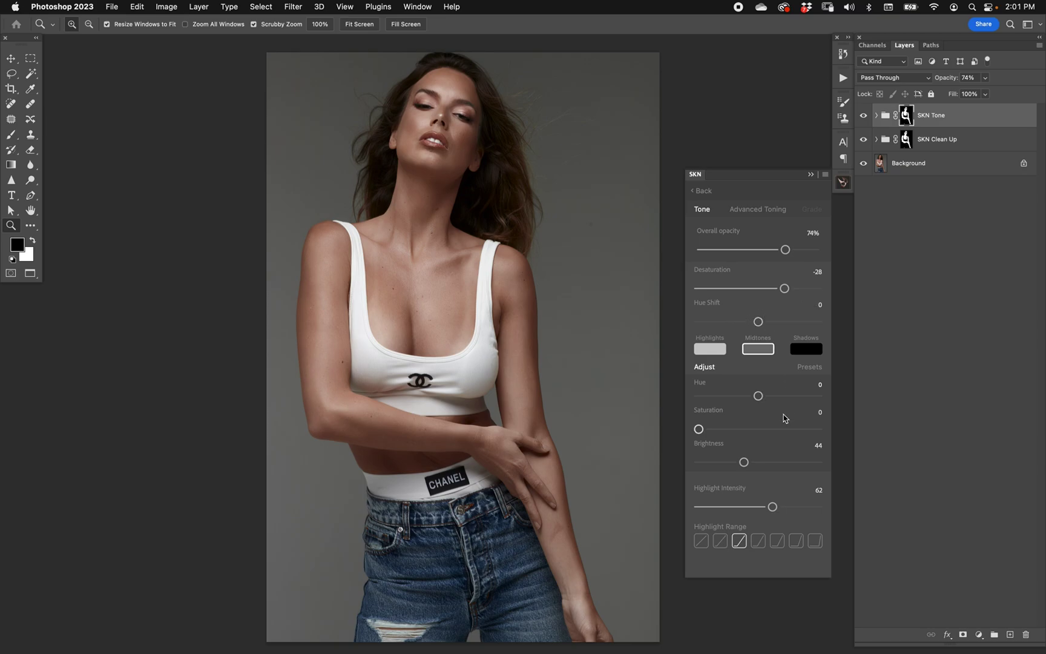
pyautogui.click(812, 209)
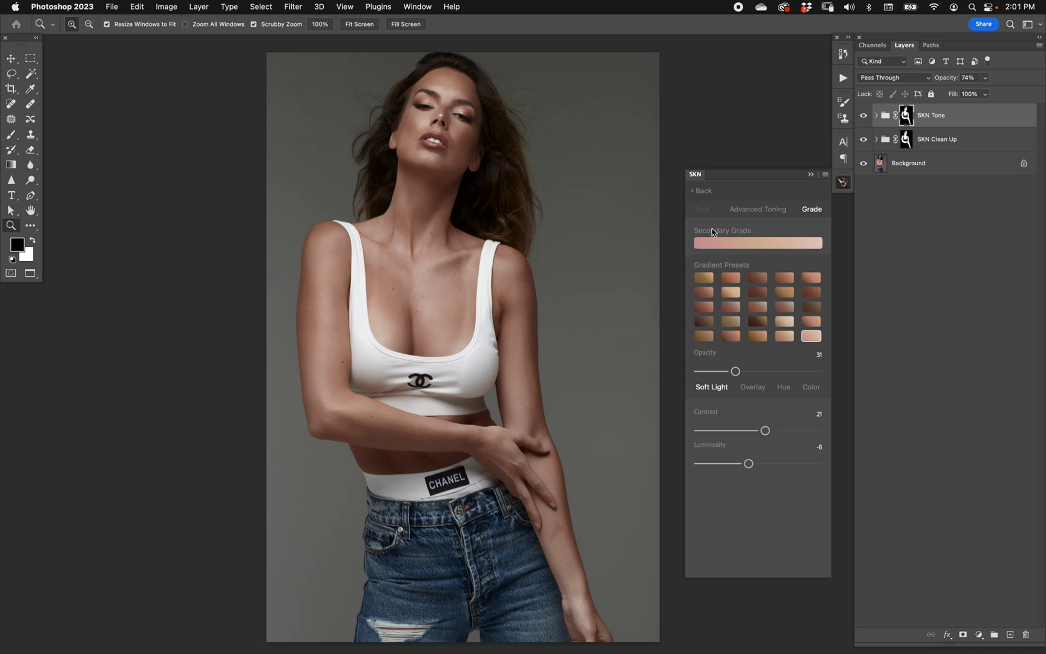
pyautogui.click(702, 209)
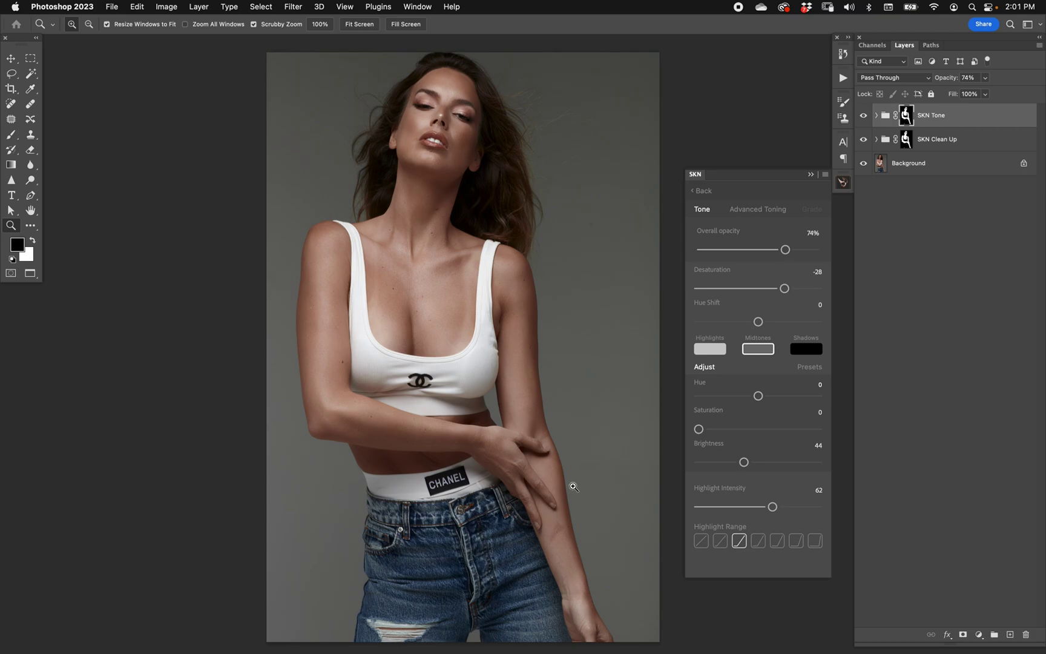
# Save the current skin toning settings as a new tone preset named Medium Lighter.
pyautogui.click(701, 191)
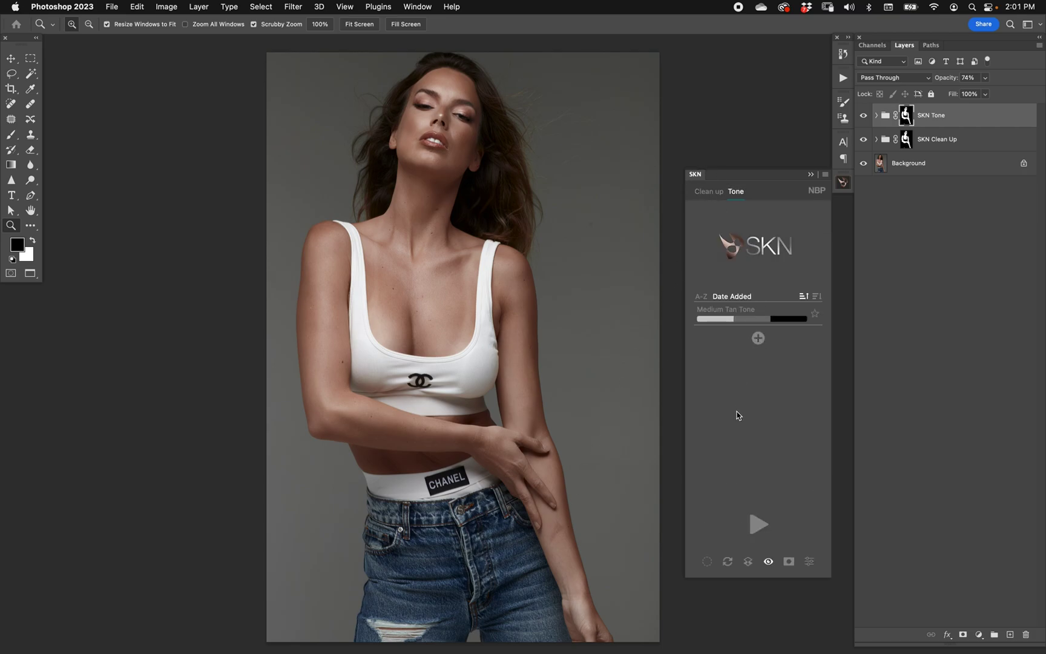
pyautogui.click(758, 338)
pyautogui.write('Medium Lighter')
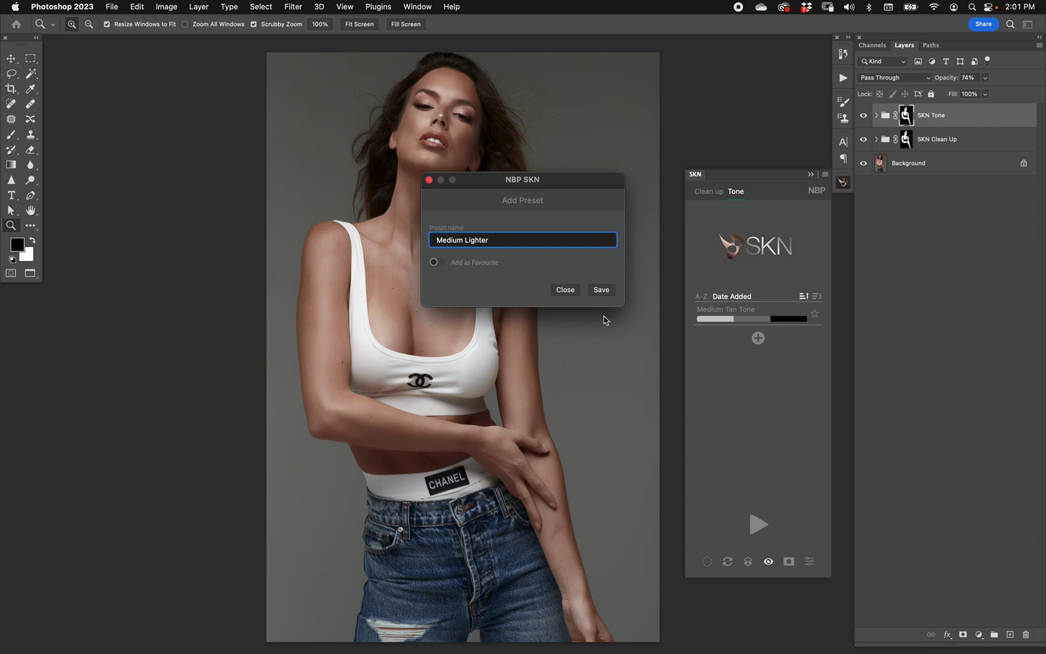
pyautogui.click(601, 290)
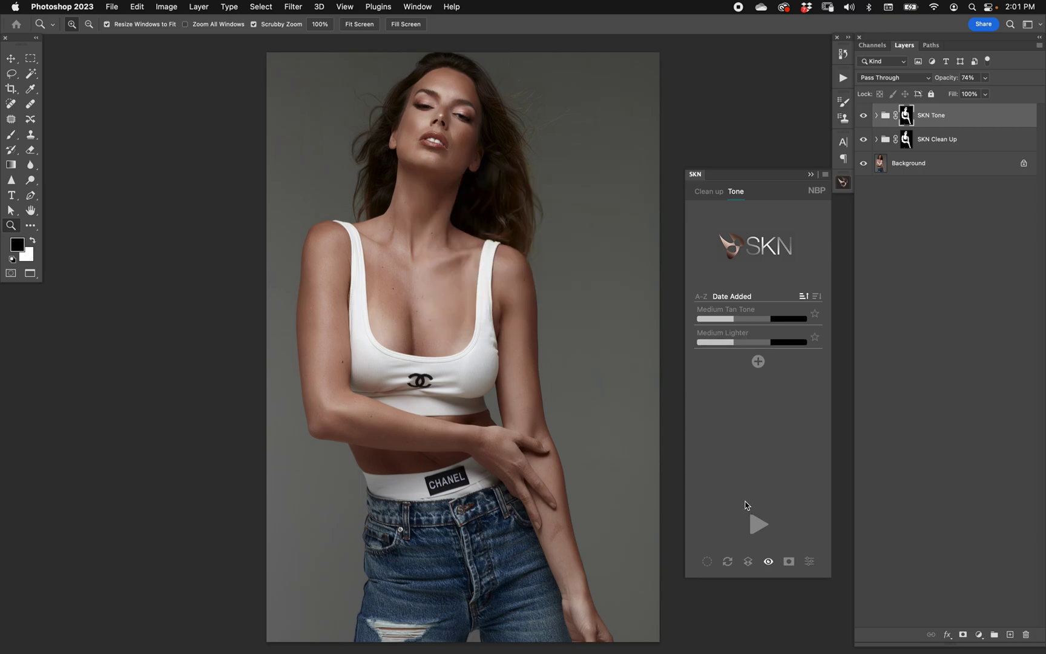
# Delete the SKN Tone group and regenerate the toning from the Medium Lighter preset.
pyautogui.moveTo(902, 118); pyautogui.dragTo(1030, 599)
pyautogui.moveTo(968, 109); pyautogui.dragTo(1026, 633)
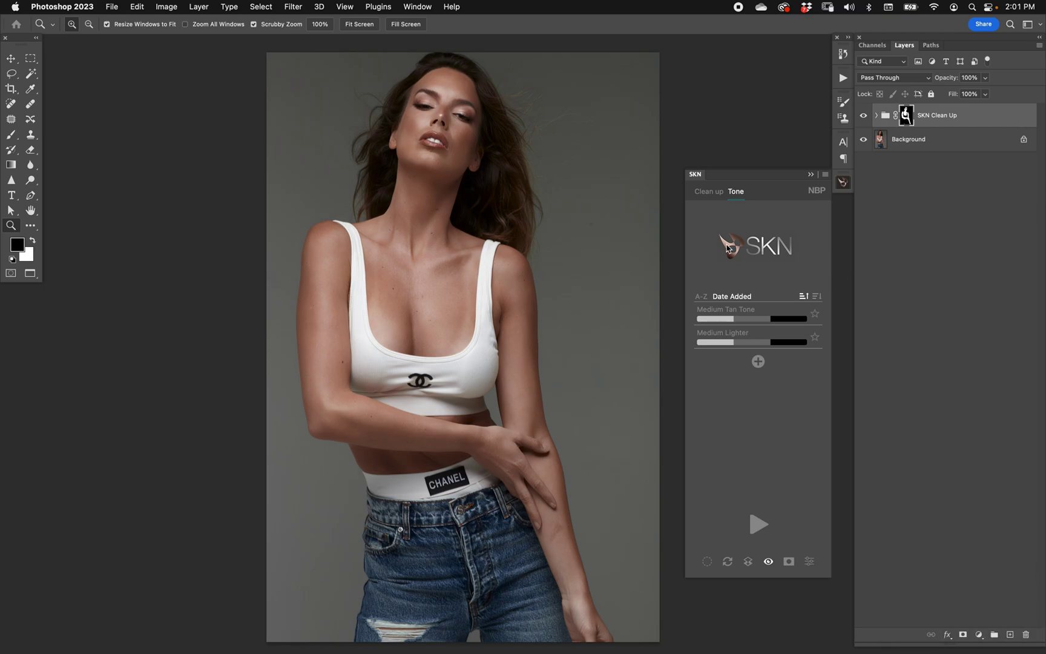
pyautogui.click(748, 335)
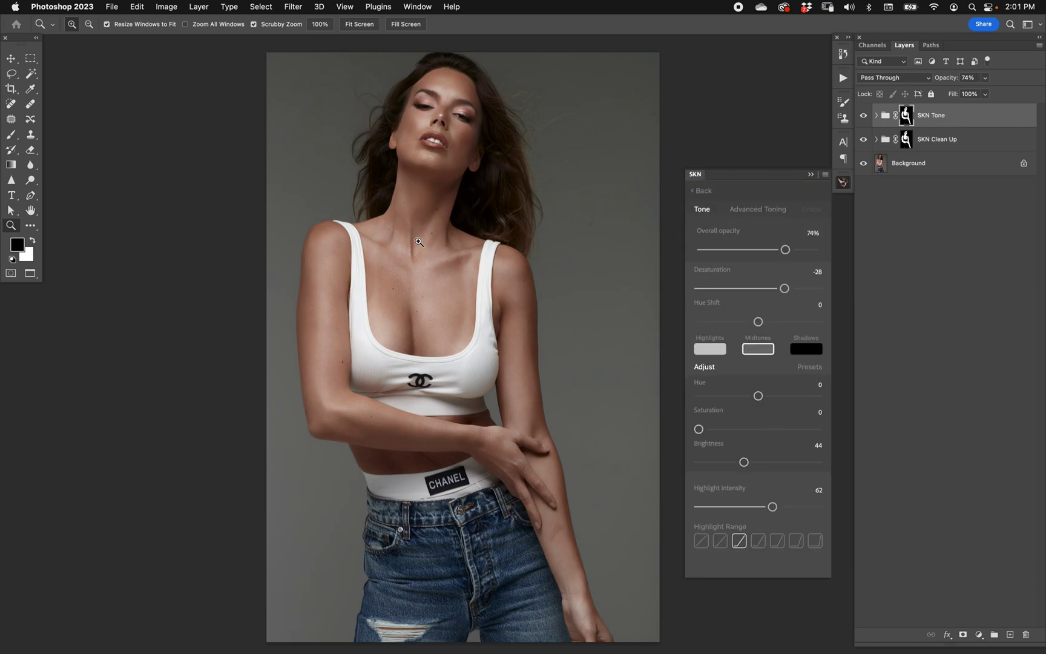
# With SKN Tone temporarily hidden, set SKN Clean Up's texture recovery to 79% and its radius to the third option.
pyautogui.moveTo(418, 241); pyautogui.dragTo(478, 214)
pyautogui.click(863, 115)
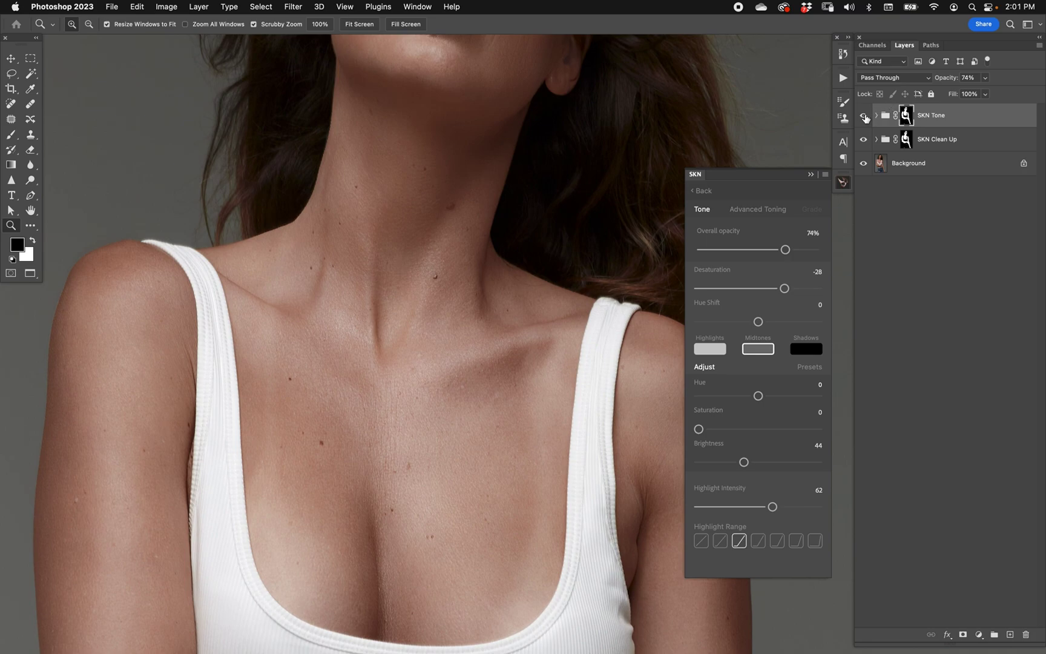
pyautogui.click(695, 197)
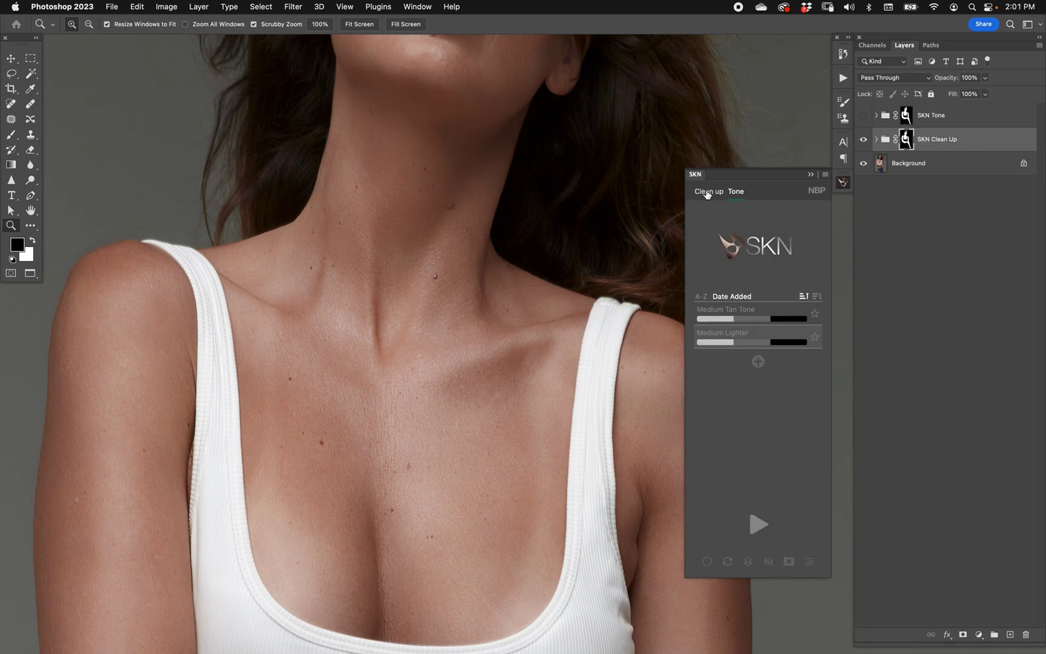
pyautogui.click(808, 561)
pyautogui.click(788, 423)
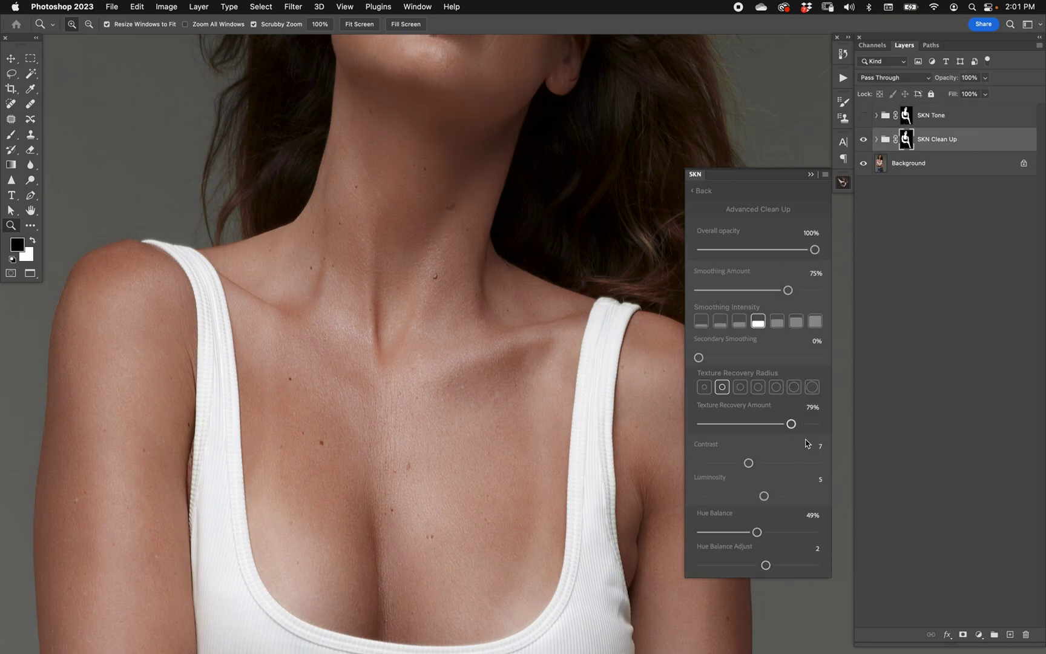
pyautogui.click(741, 388)
pyautogui.click(704, 191)
pyautogui.click(735, 191)
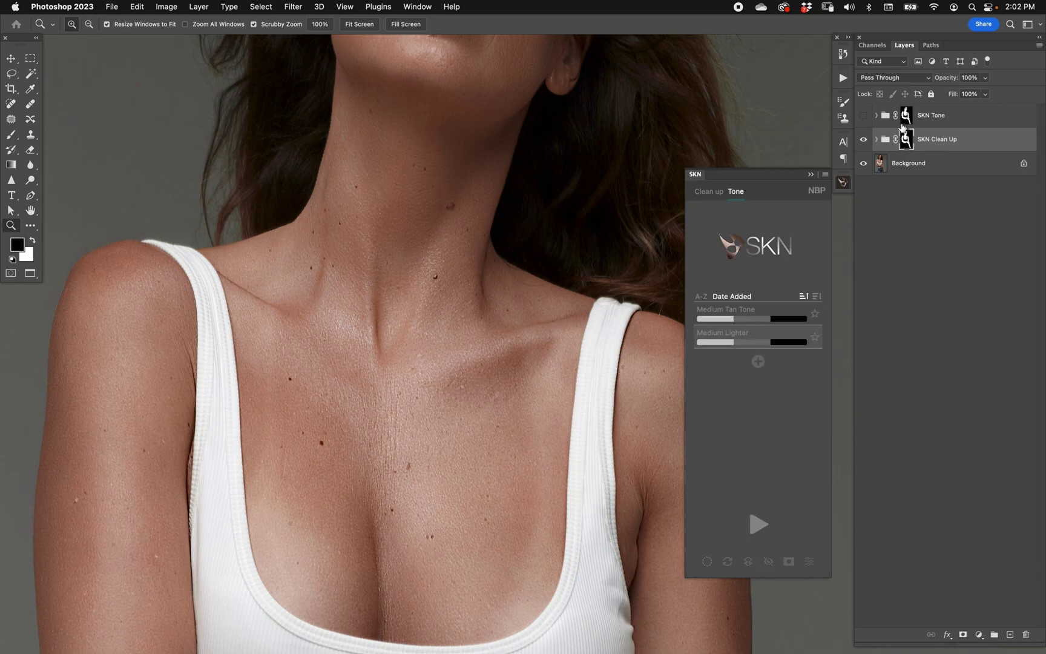
pyautogui.click(864, 115)
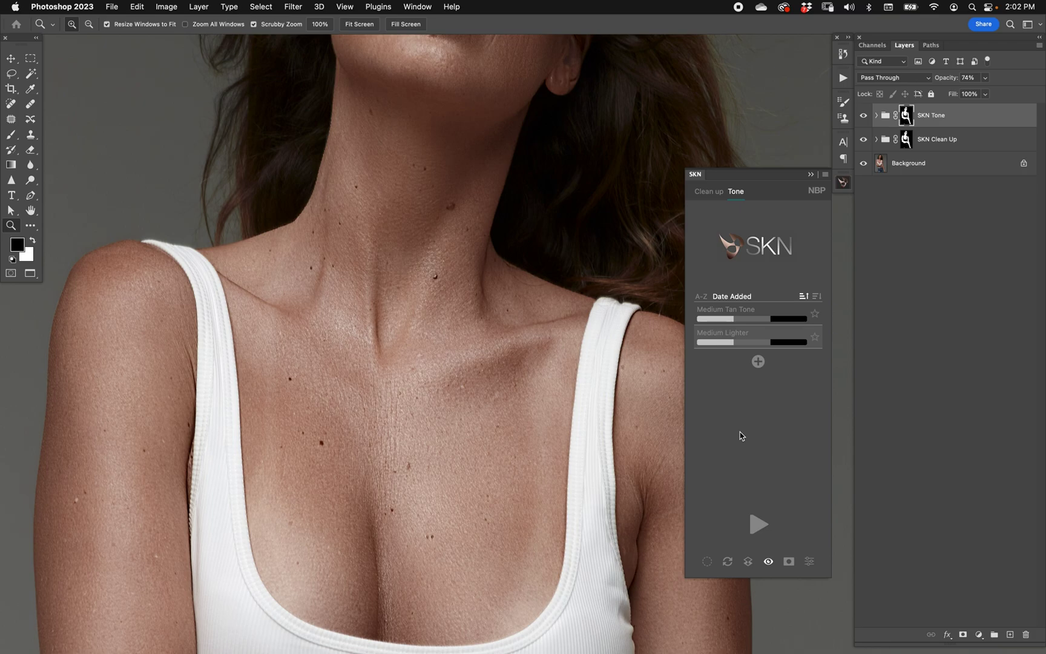
# Alternate the Medium Tan Tone and Medium Lighter presets on the skin, finishing with Medium Lighter and the whole portrait in view.
pyautogui.click(761, 315)
pyautogui.click(759, 525)
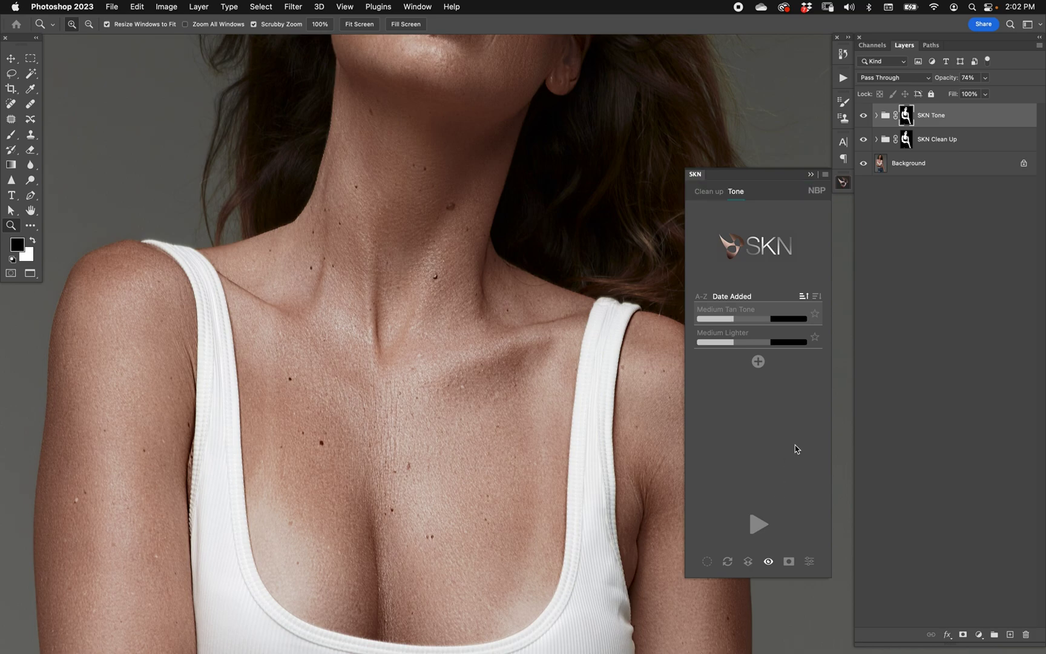
pyautogui.click(760, 336)
pyautogui.click(758, 525)
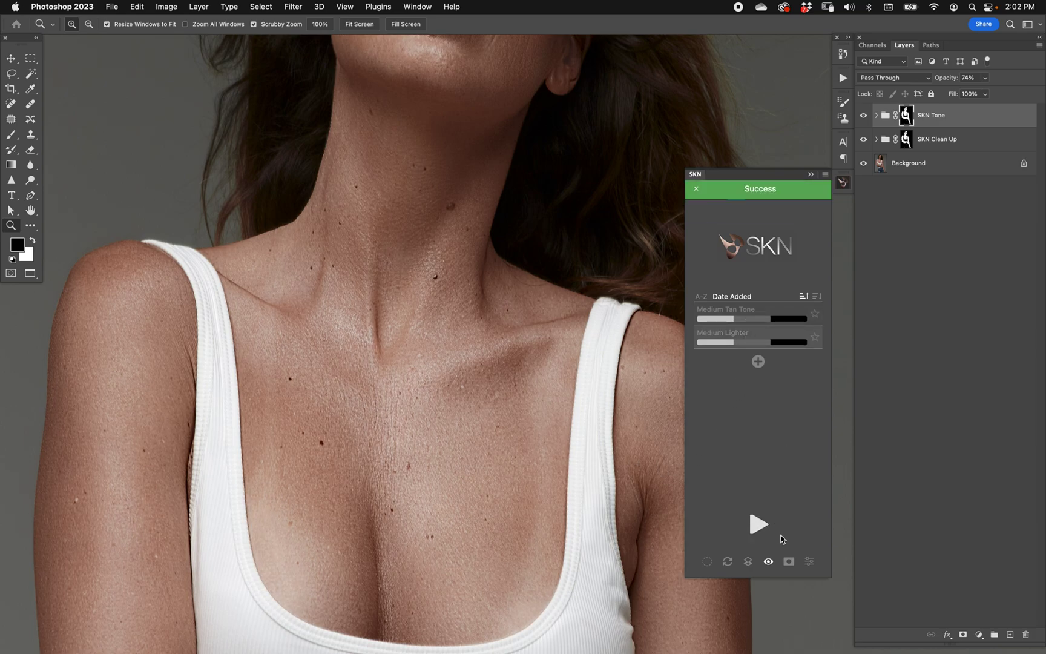
pyautogui.click(760, 525)
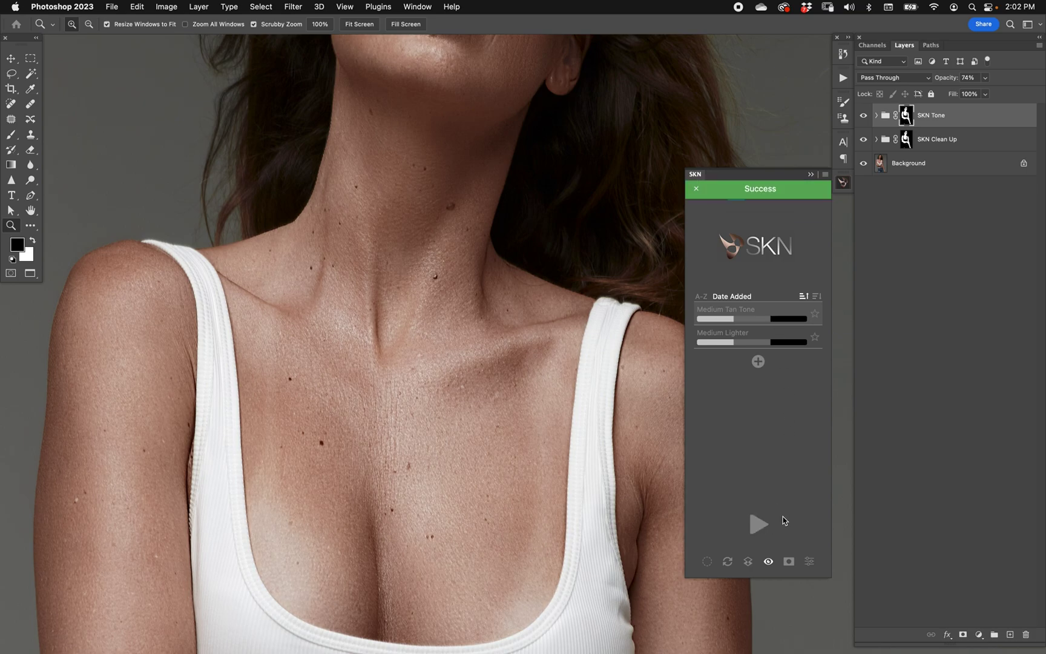
pyautogui.click(773, 510)
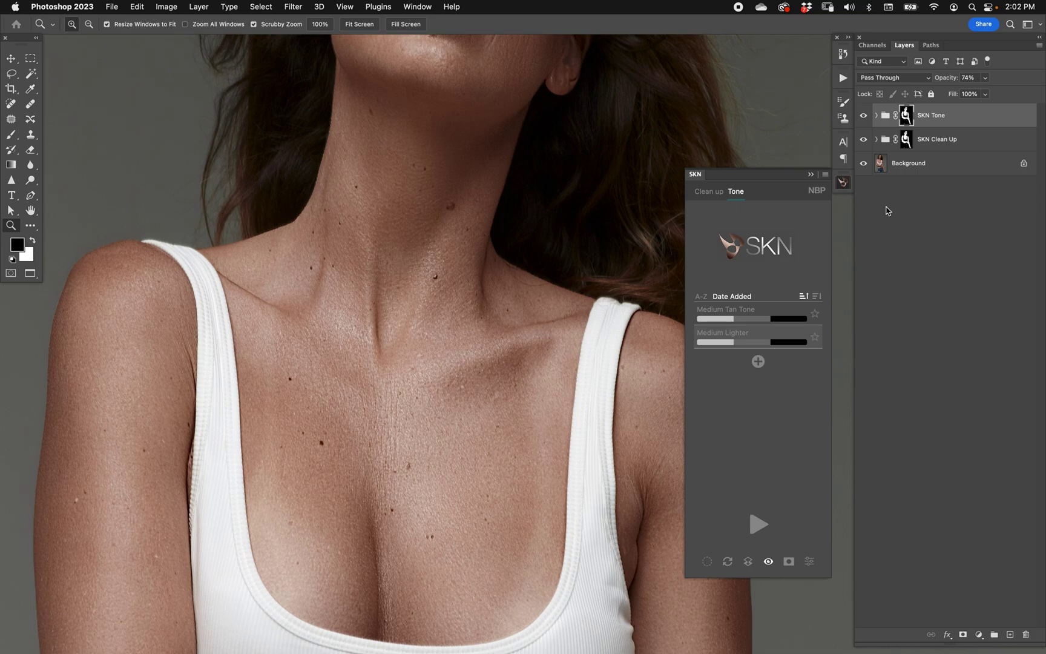
pyautogui.press('super+0')
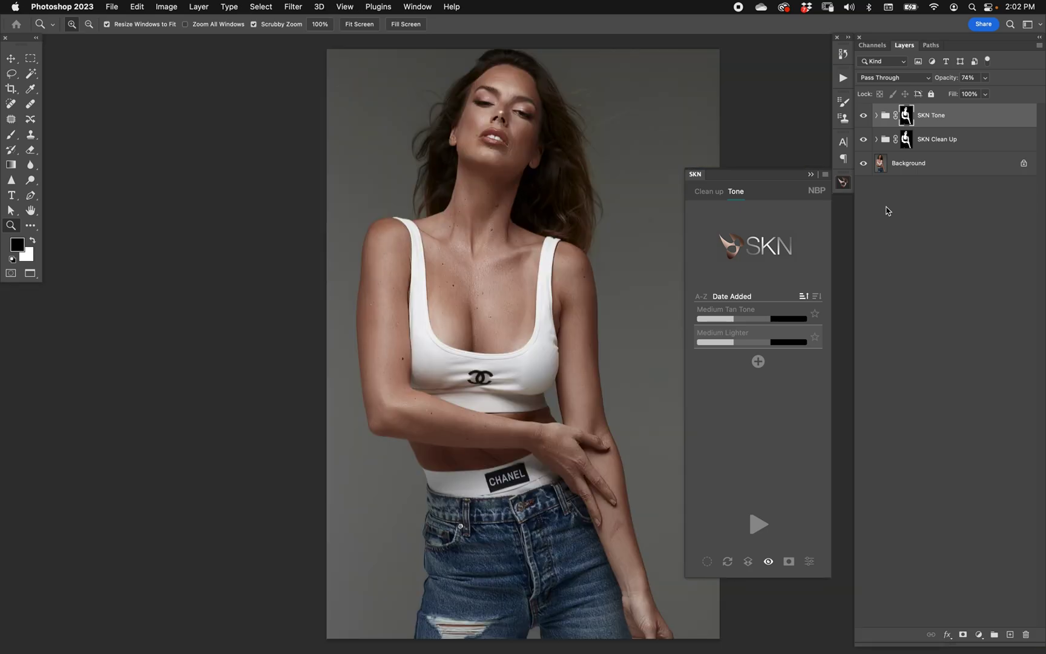